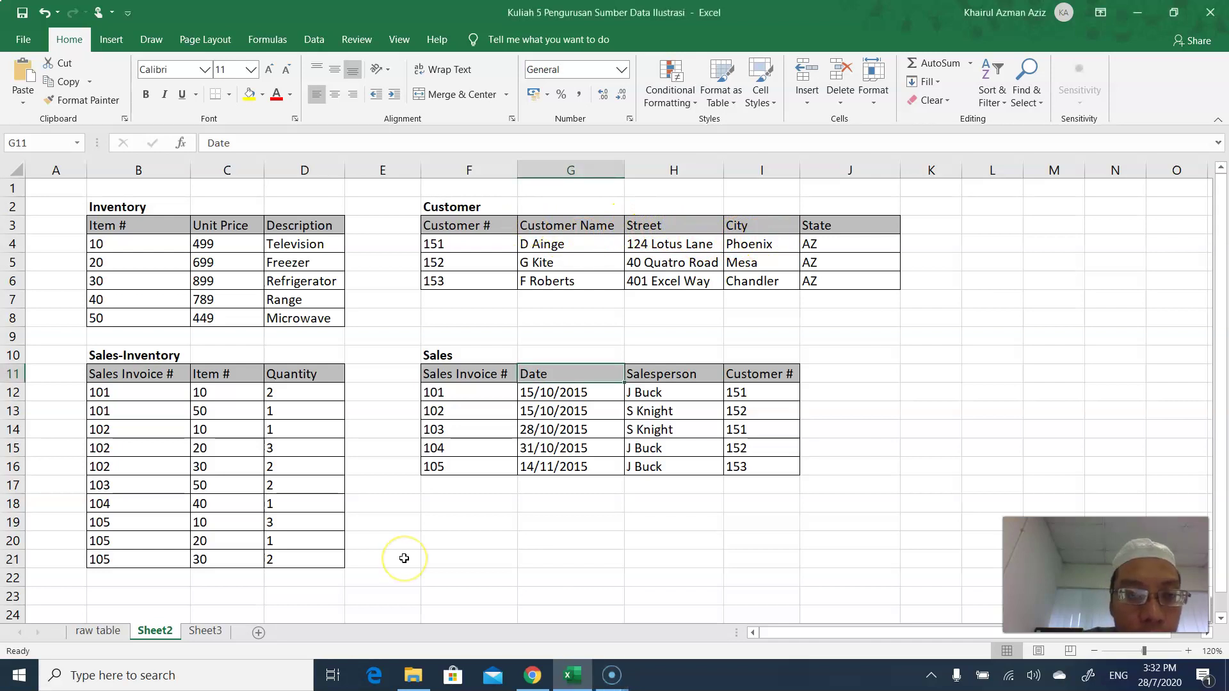
# Step: Find Access on the computer and launch it
pyautogui.click(116, 675)
pyautogui.write('acce')
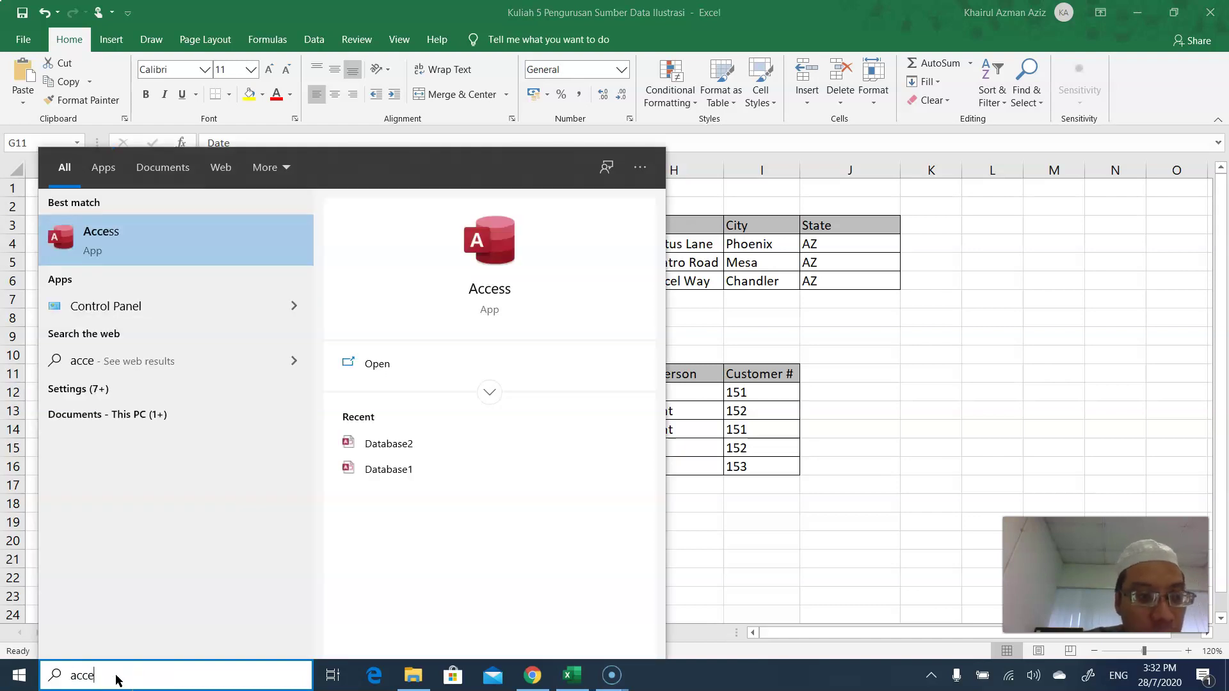
pyautogui.press('Return')
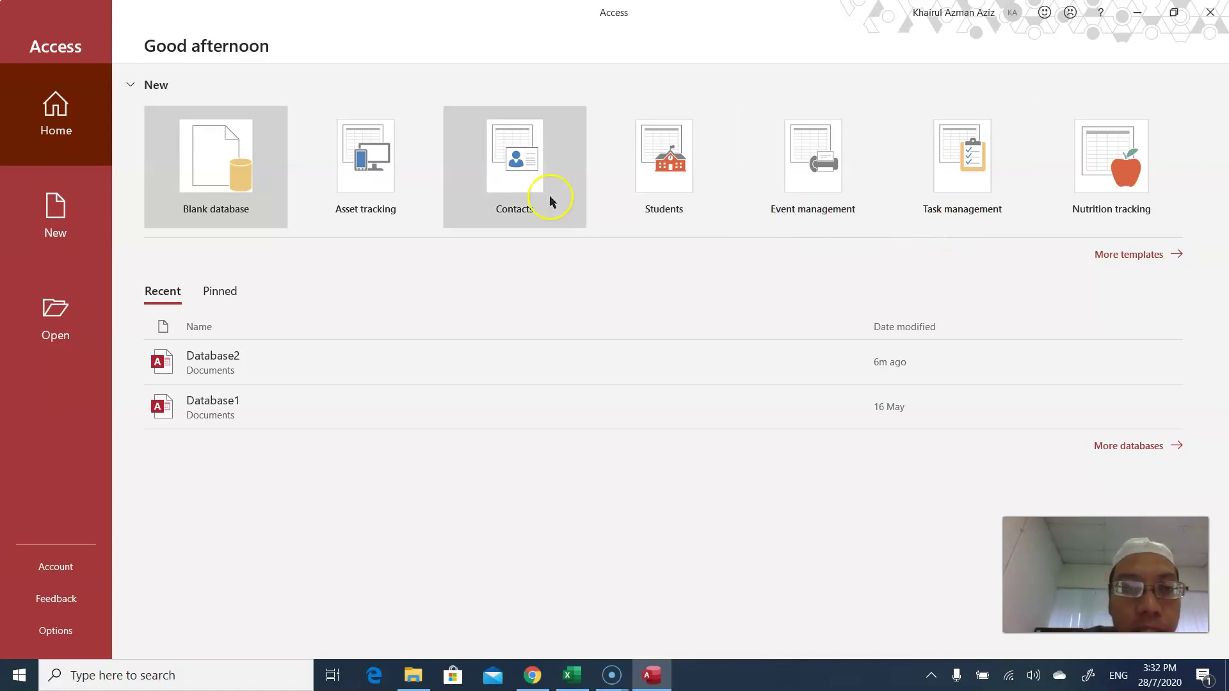
# Step: Create a blank database with the file name Revenue System in the Documents folder
pyautogui.click(213, 162)
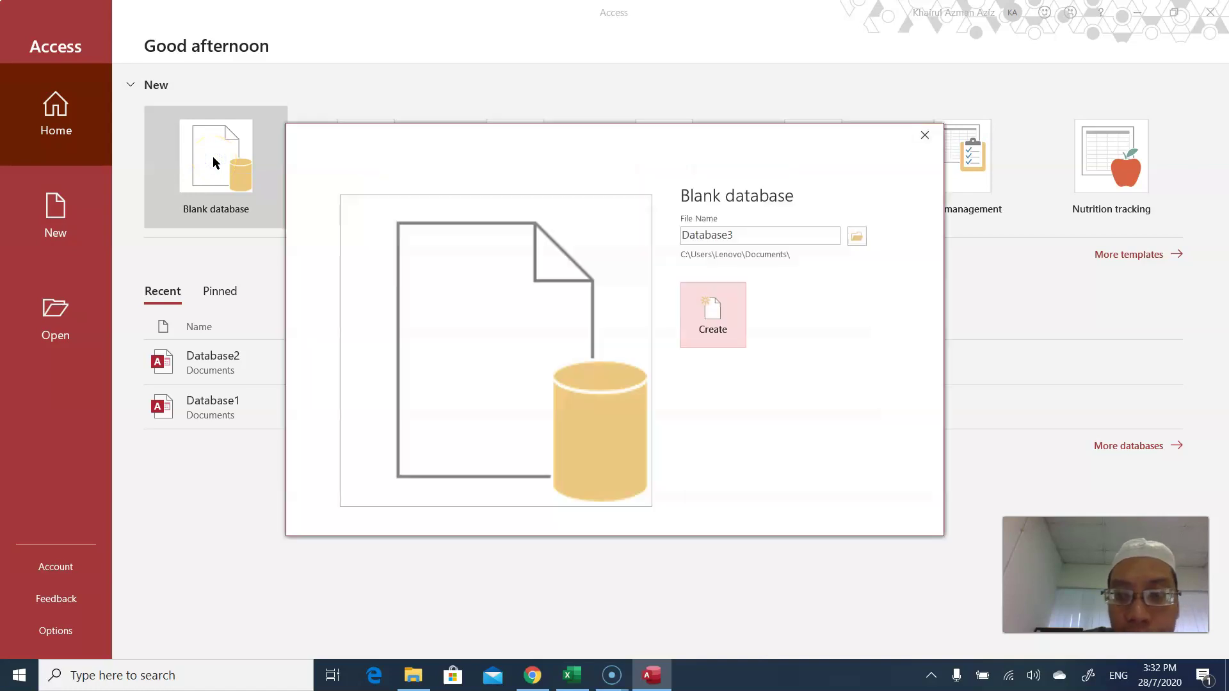
pyautogui.click(702, 379)
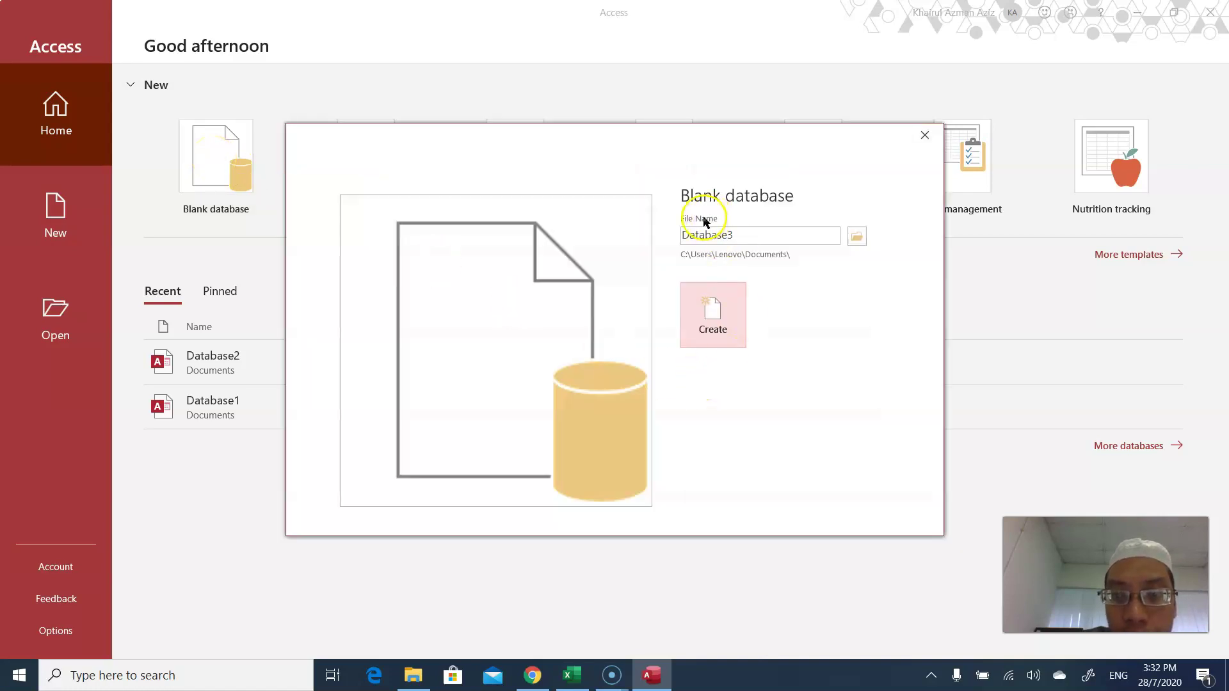
pyautogui.doubleClick(728, 235)
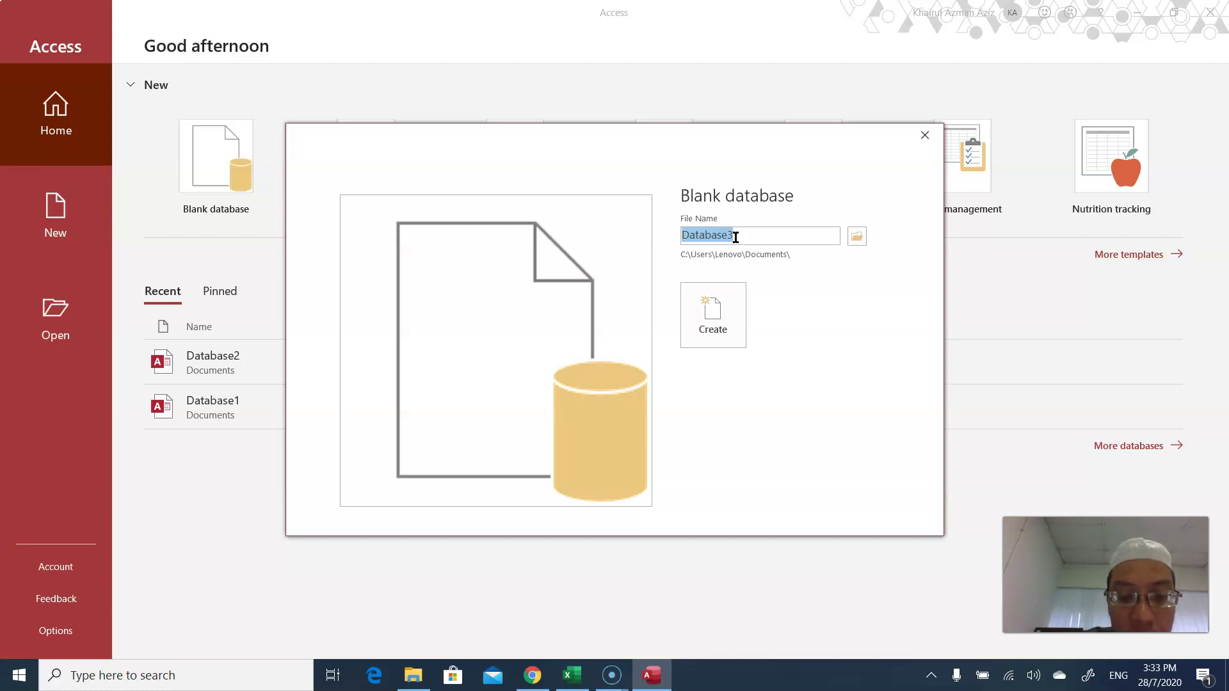
pyautogui.write('Reve')
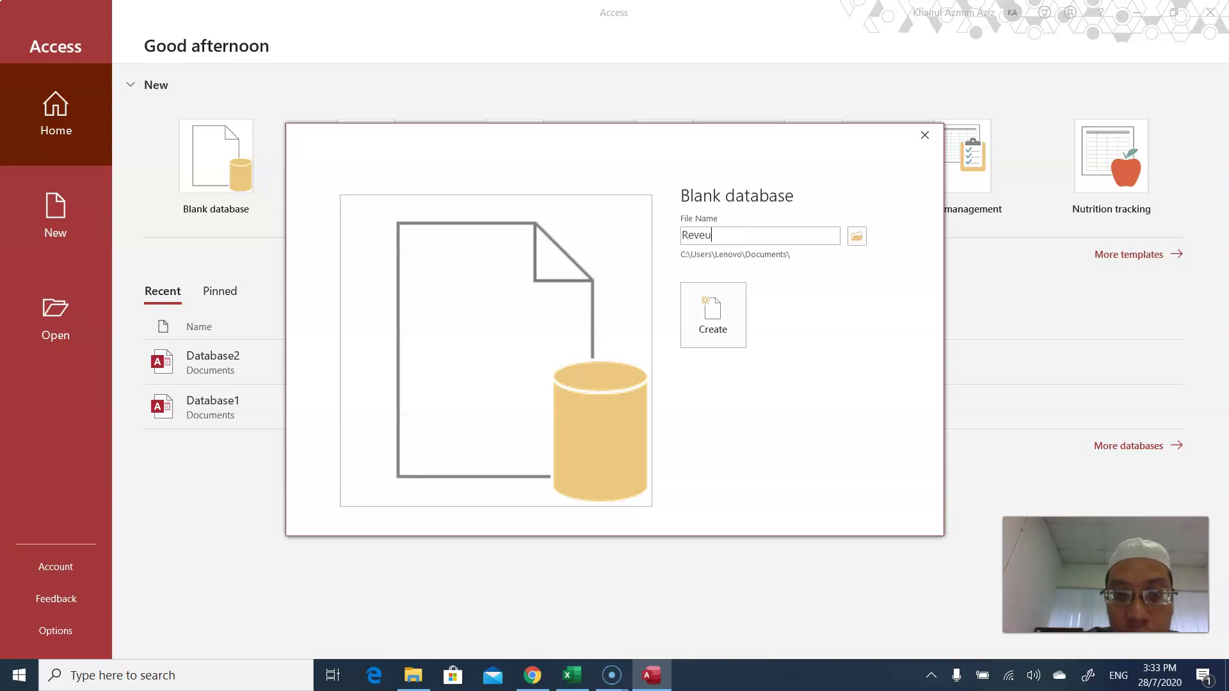
pyautogui.write('nue')
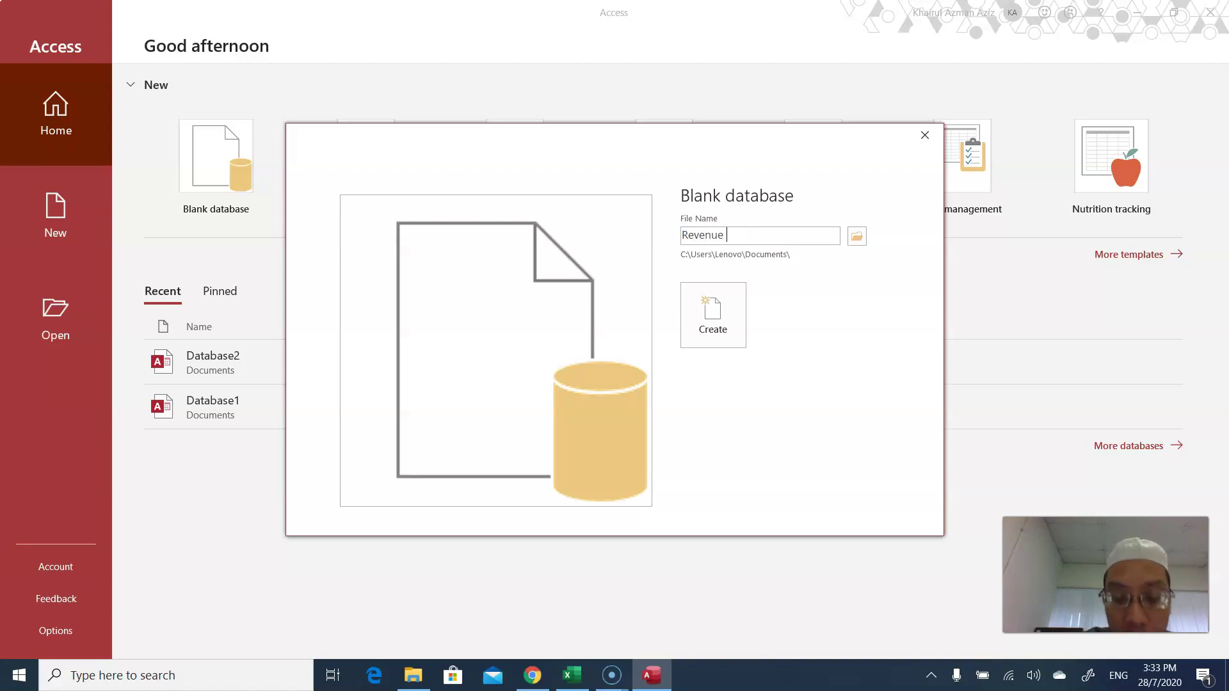
pyautogui.write(' S')
pyautogui.press('BackSpace')
pyautogui.write('Sys')
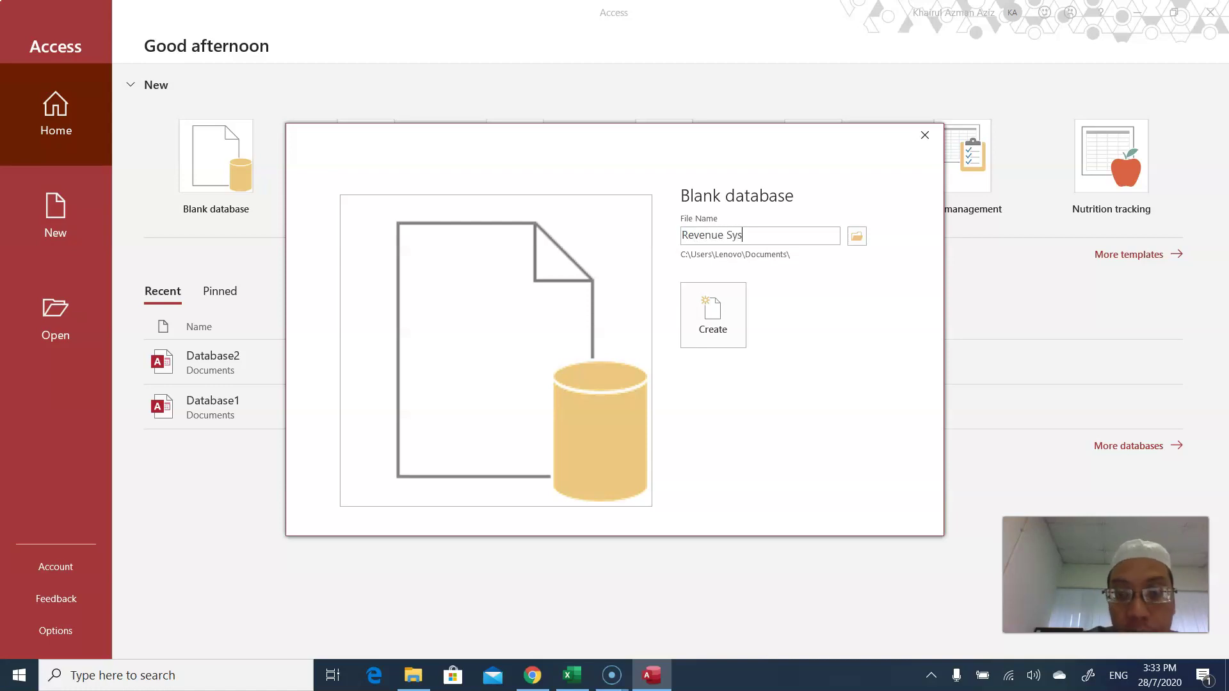
pyautogui.write('tem')
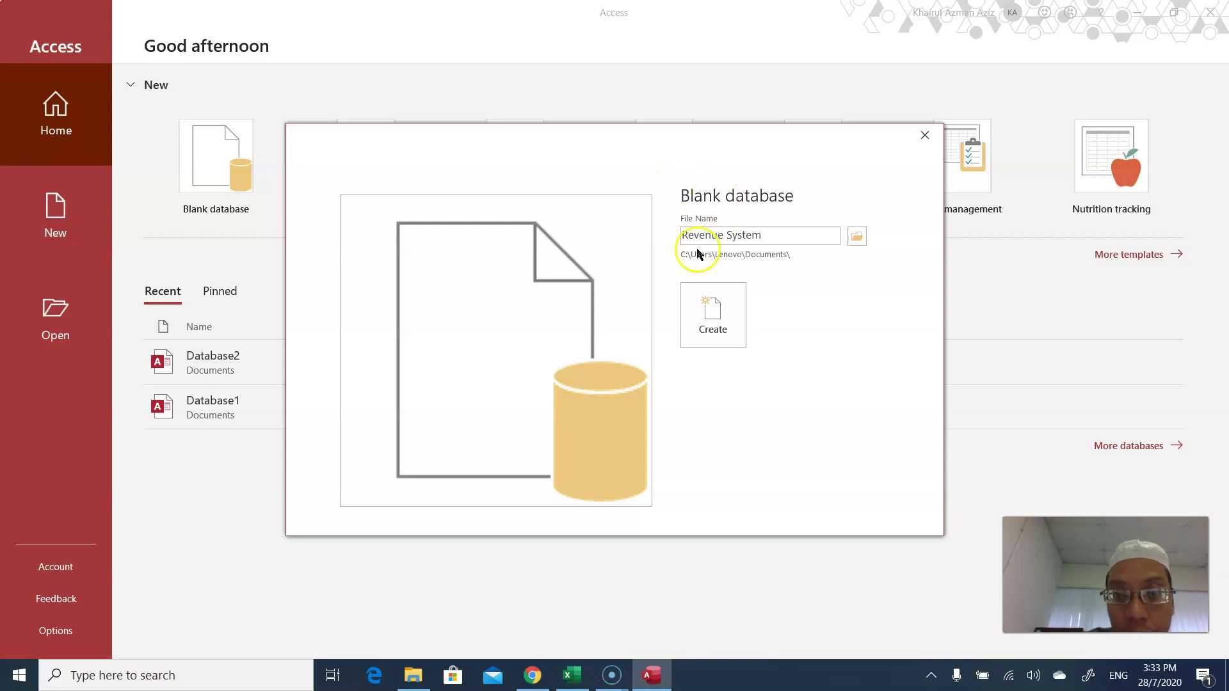
pyautogui.click(703, 309)
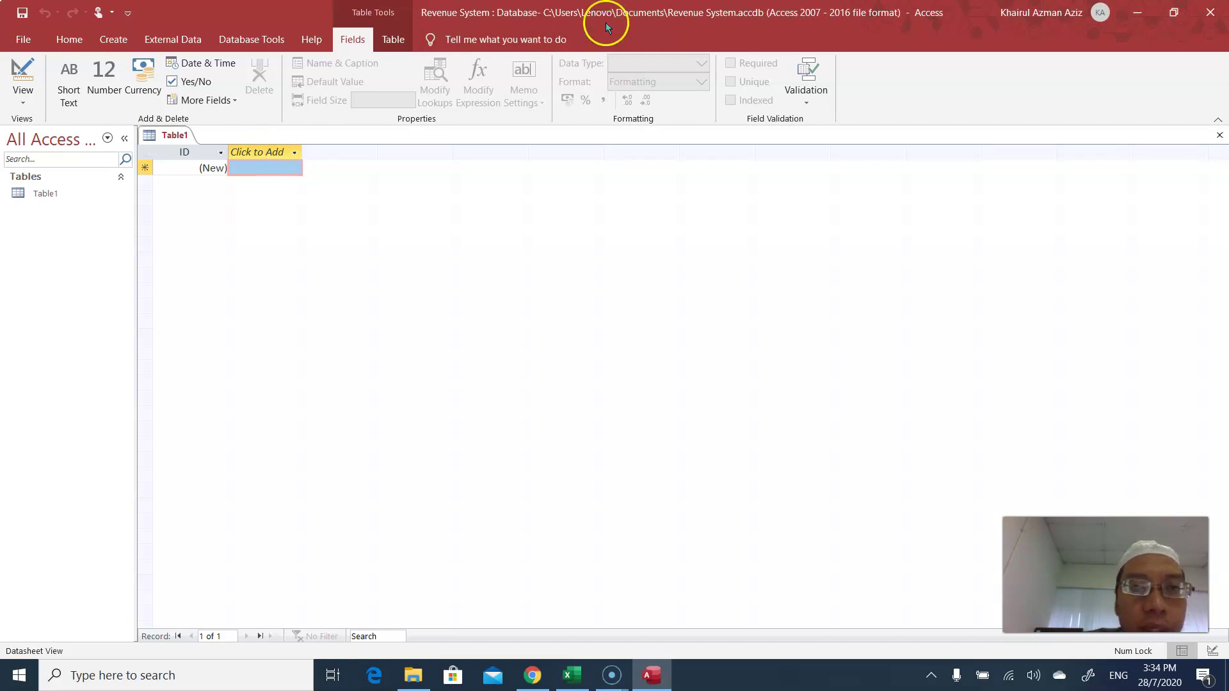
# Step: Arrange the Access database and the Excel workbook side by side, with Access on the left, and return to the database
pyautogui.moveTo(638, 14); pyautogui.dragTo(2, 38)
pyautogui.click(776, 226)
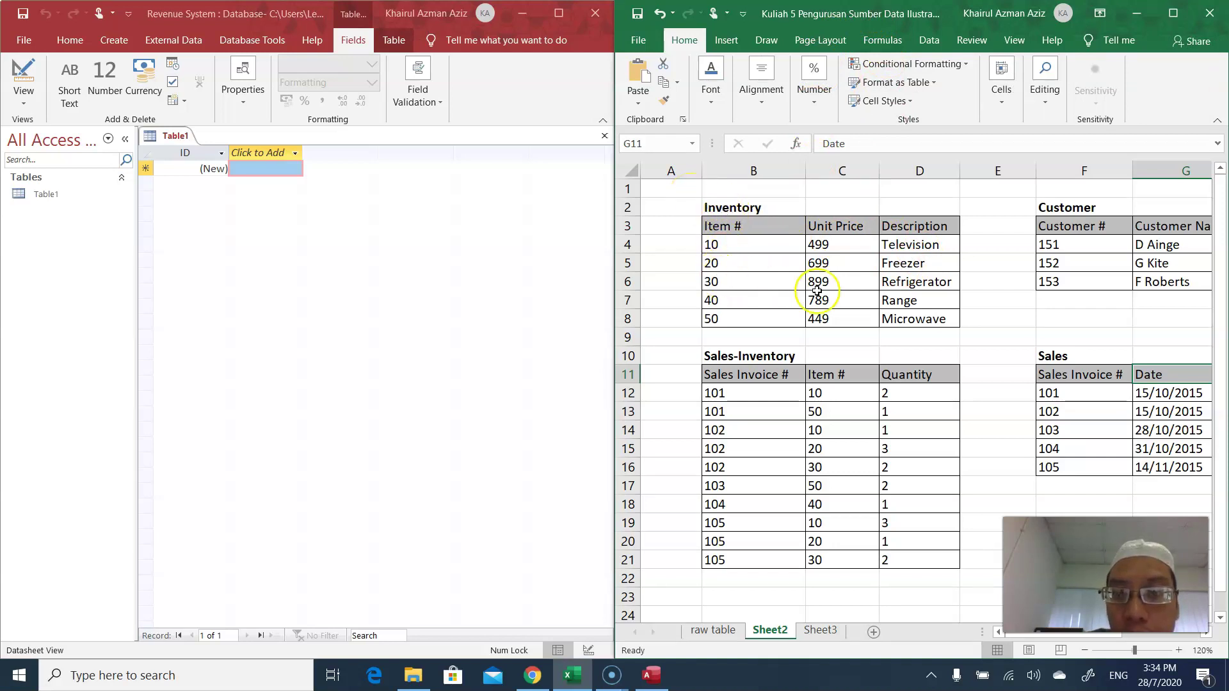
pyautogui.hotkey('alt', 'Tab')
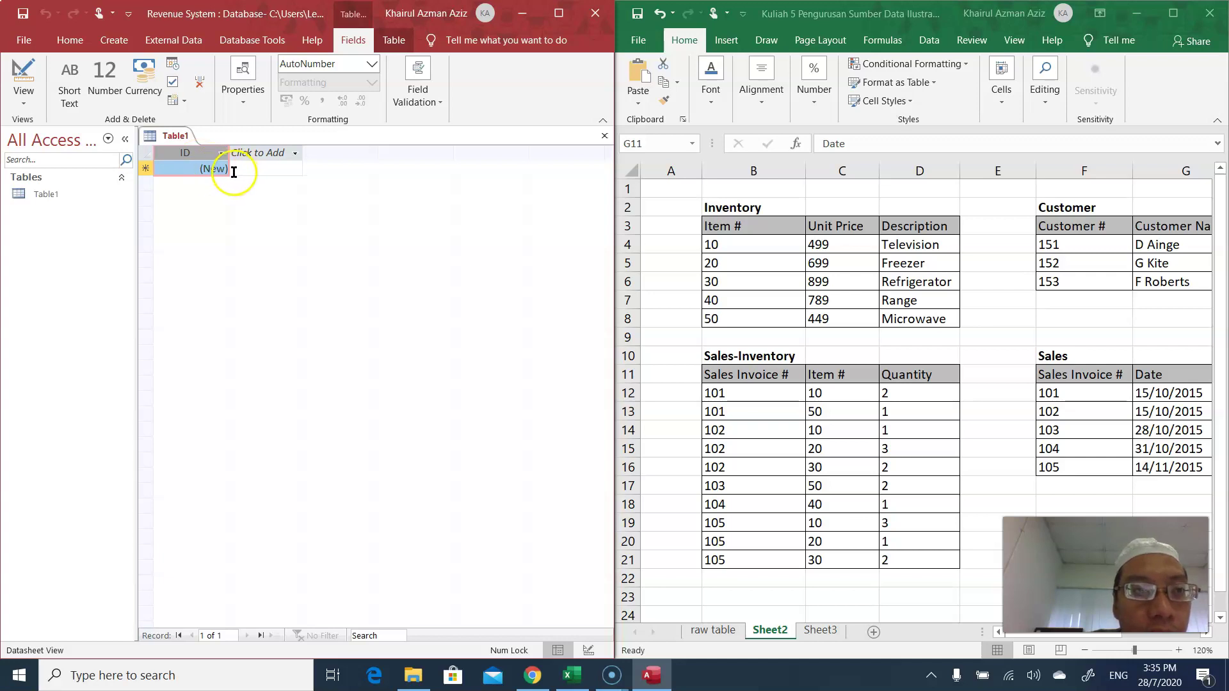
# Step: Add a Short Text field named Item No to the new table after the ID field
pyautogui.click(263, 156)
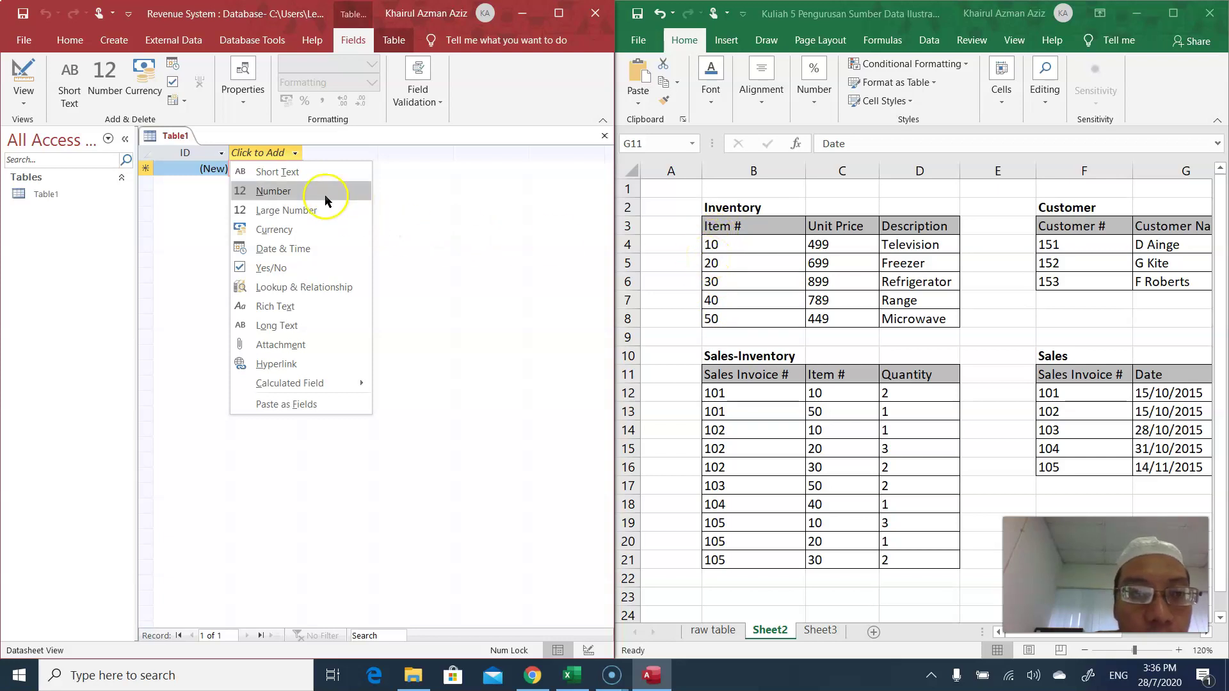
pyautogui.click(292, 174)
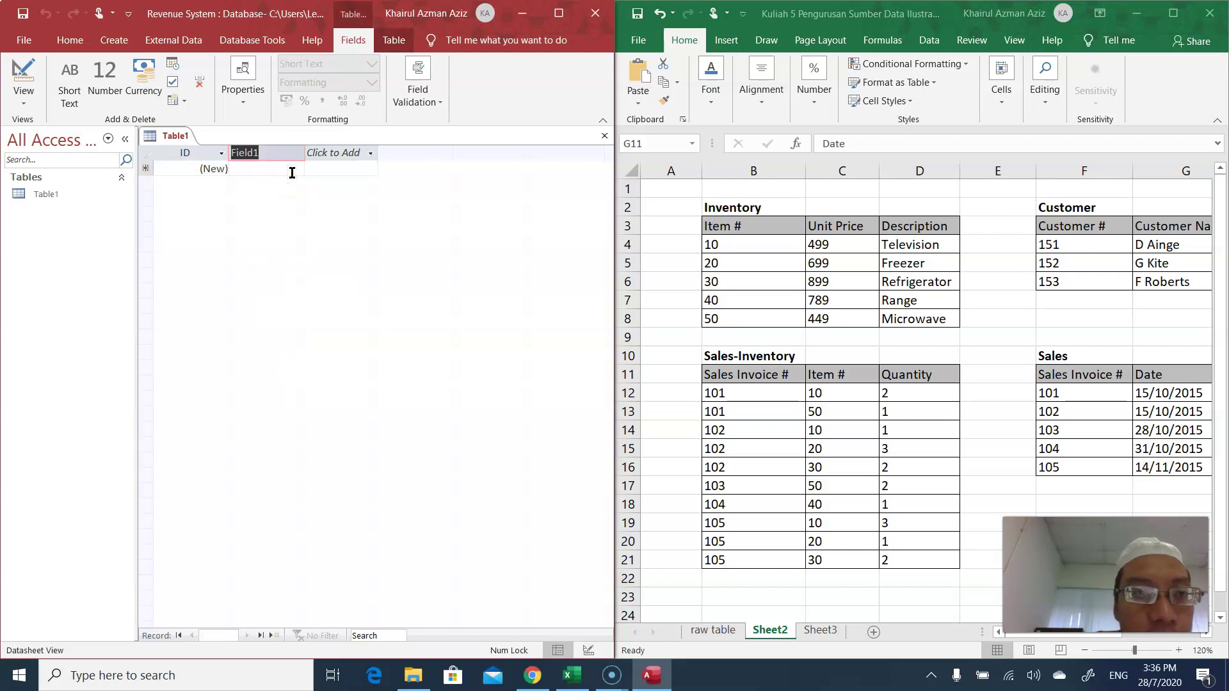
pyautogui.write('Item No')
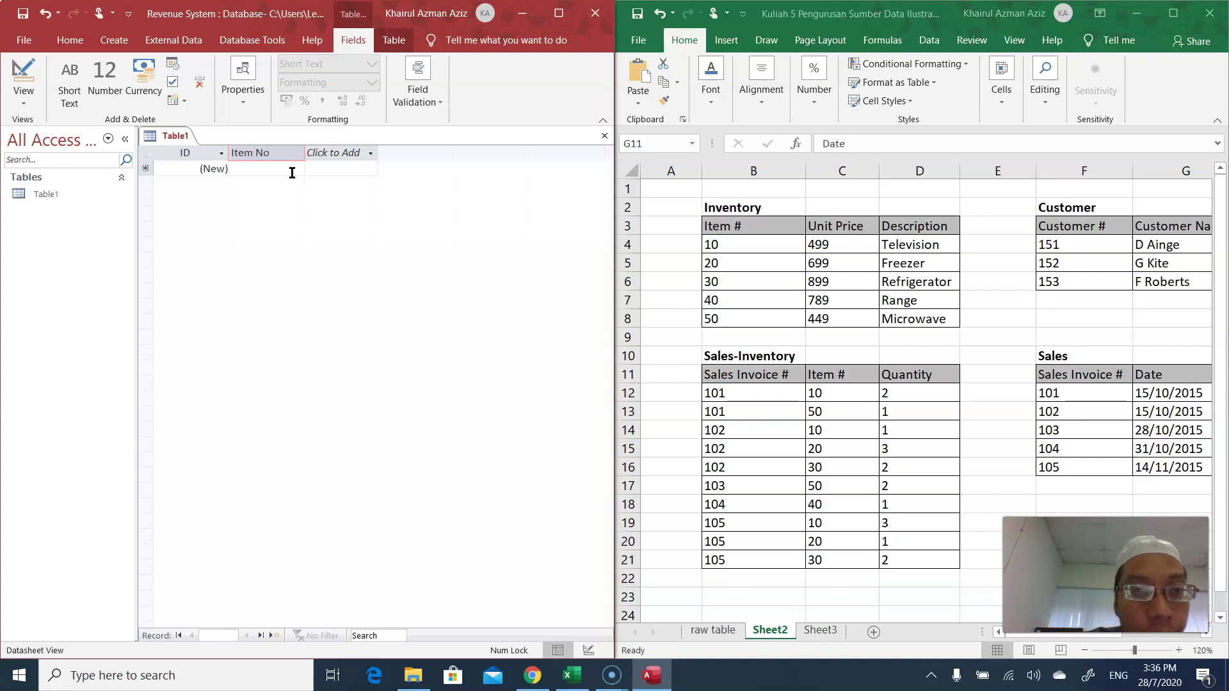
# Step: Add a Currency field named Unit Price after the Item No field
pyautogui.click(335, 155)
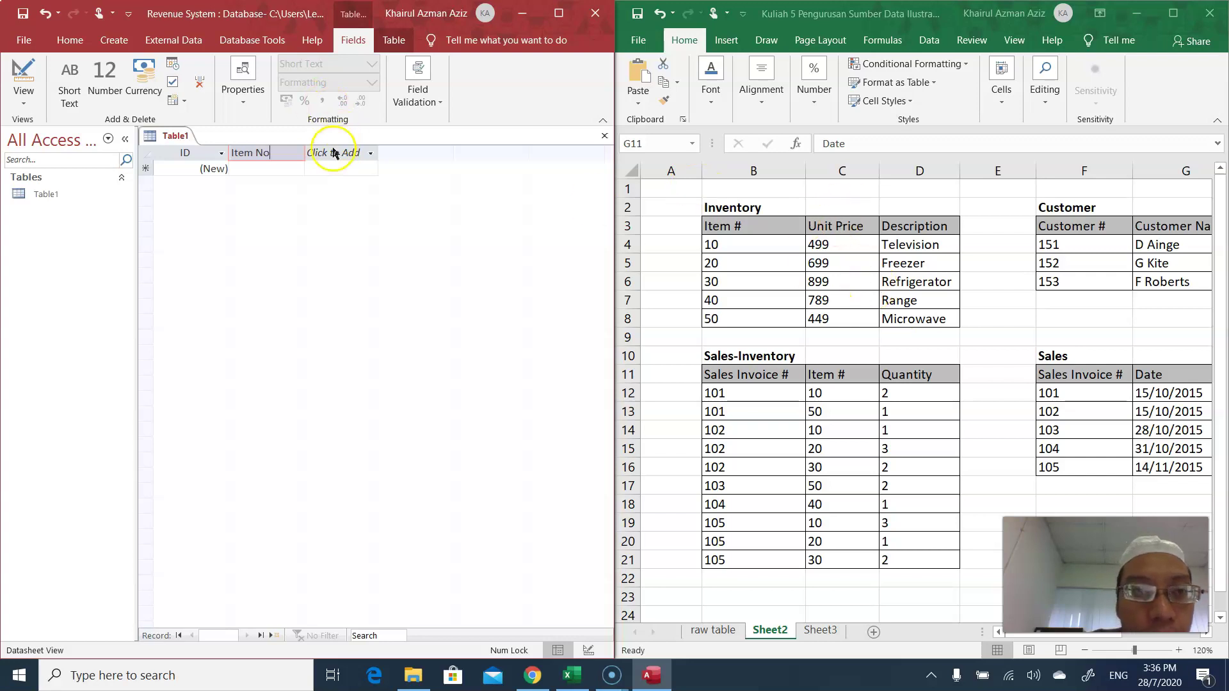
pyautogui.click(334, 154)
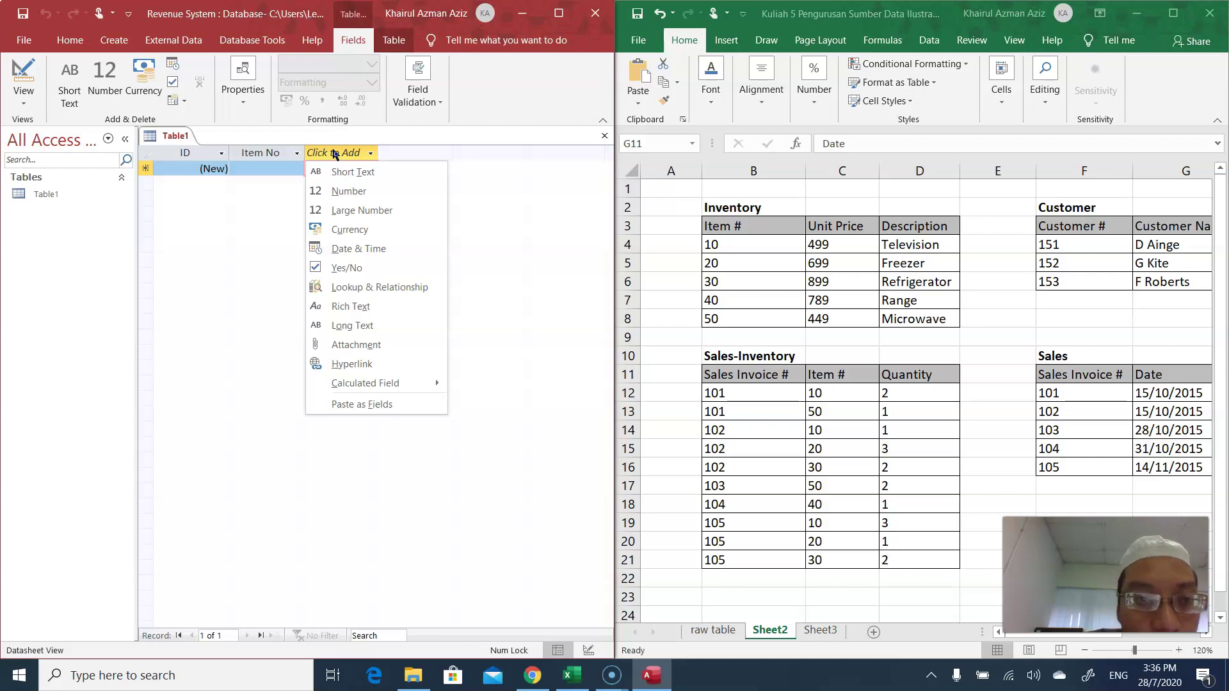
pyautogui.click(343, 233)
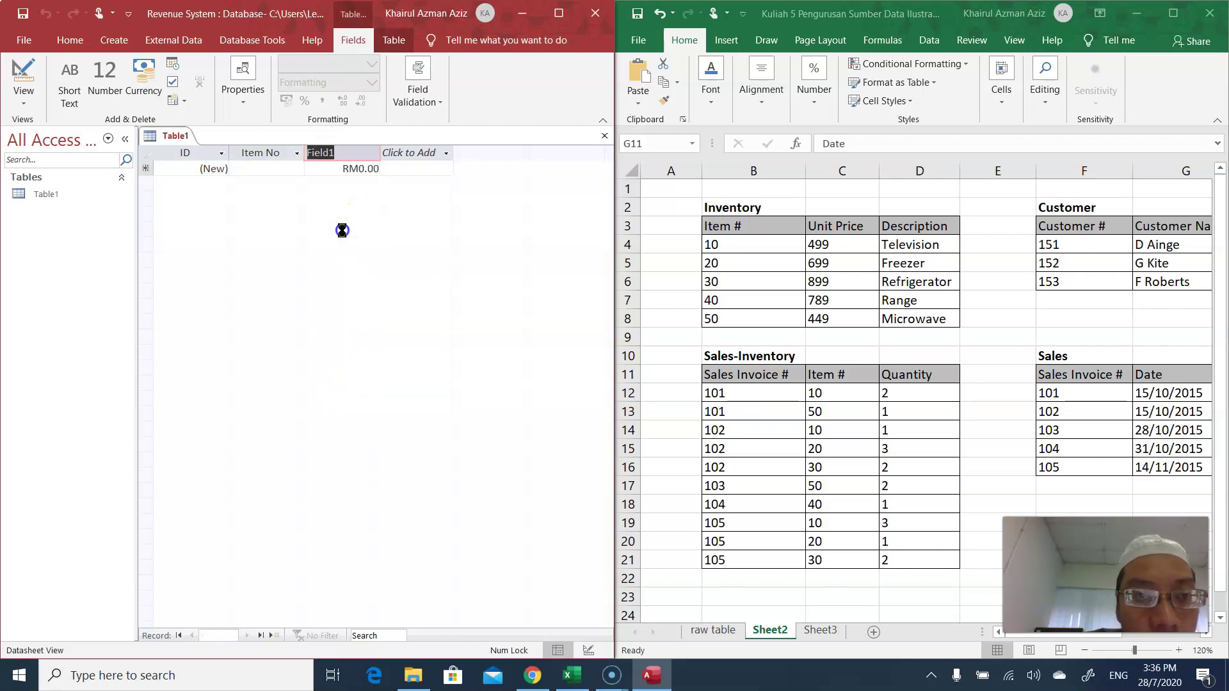
pyautogui.write('Un')
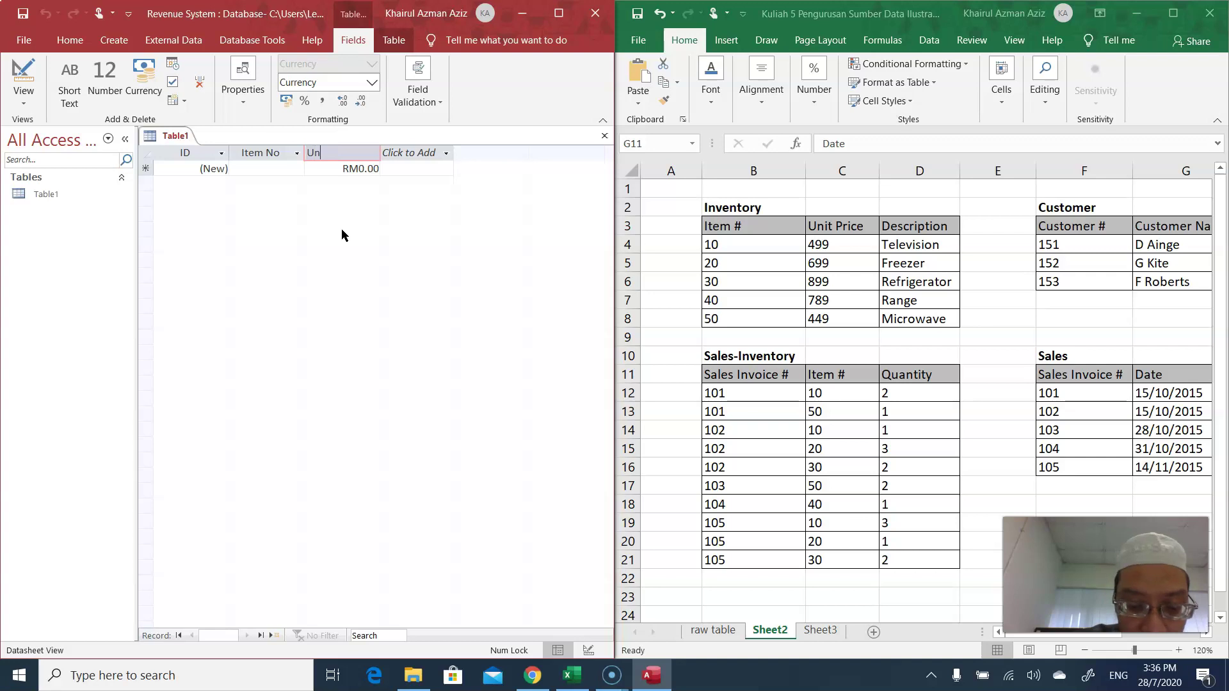
pyautogui.write('it Price')
# Step: Add a Short Text field named Description after the Unit Price field
pyautogui.click(414, 153)
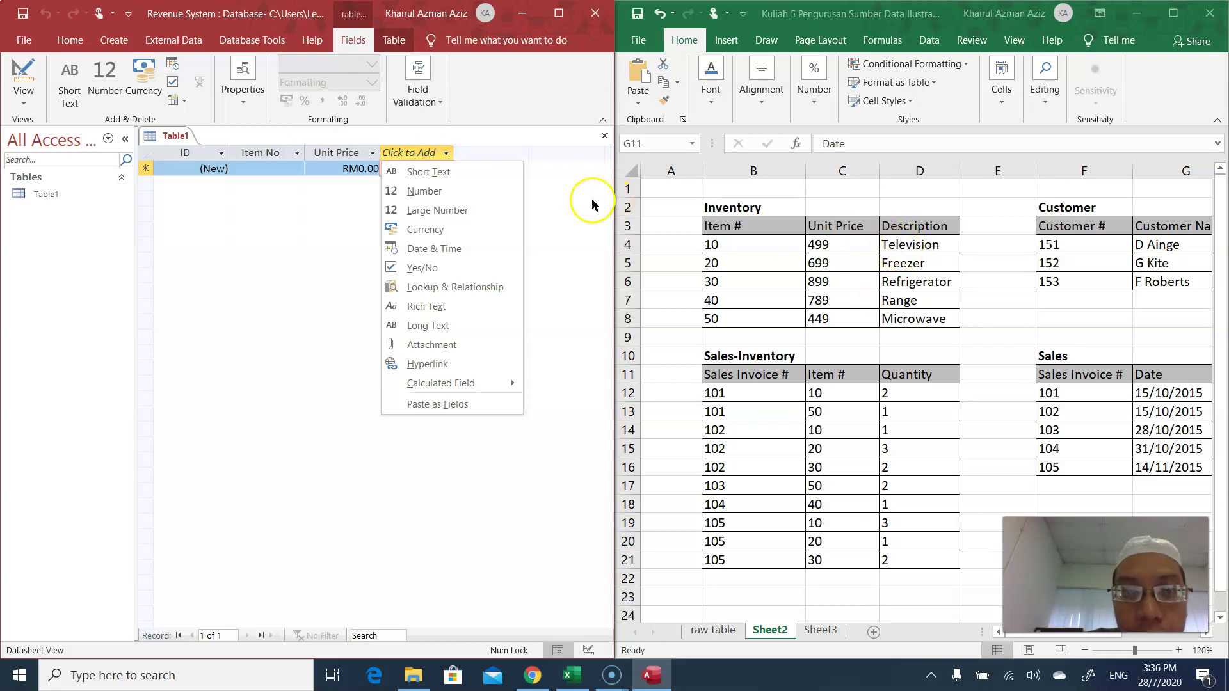
pyautogui.click(446, 175)
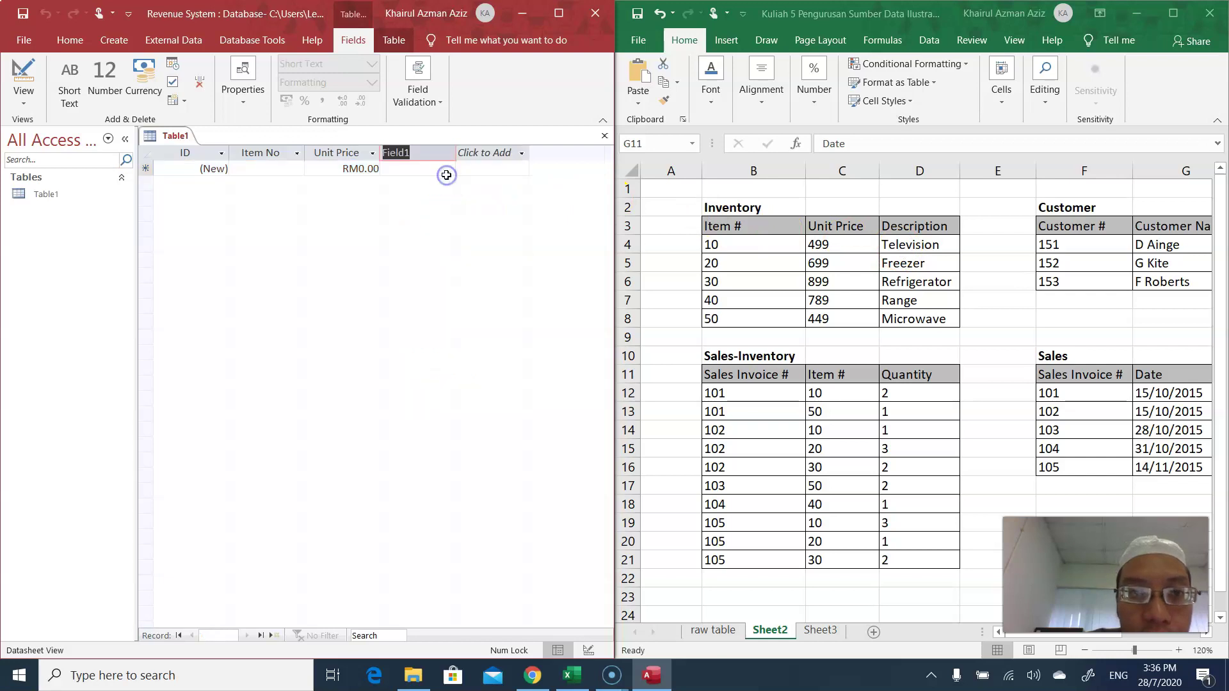
pyautogui.write('Desc')
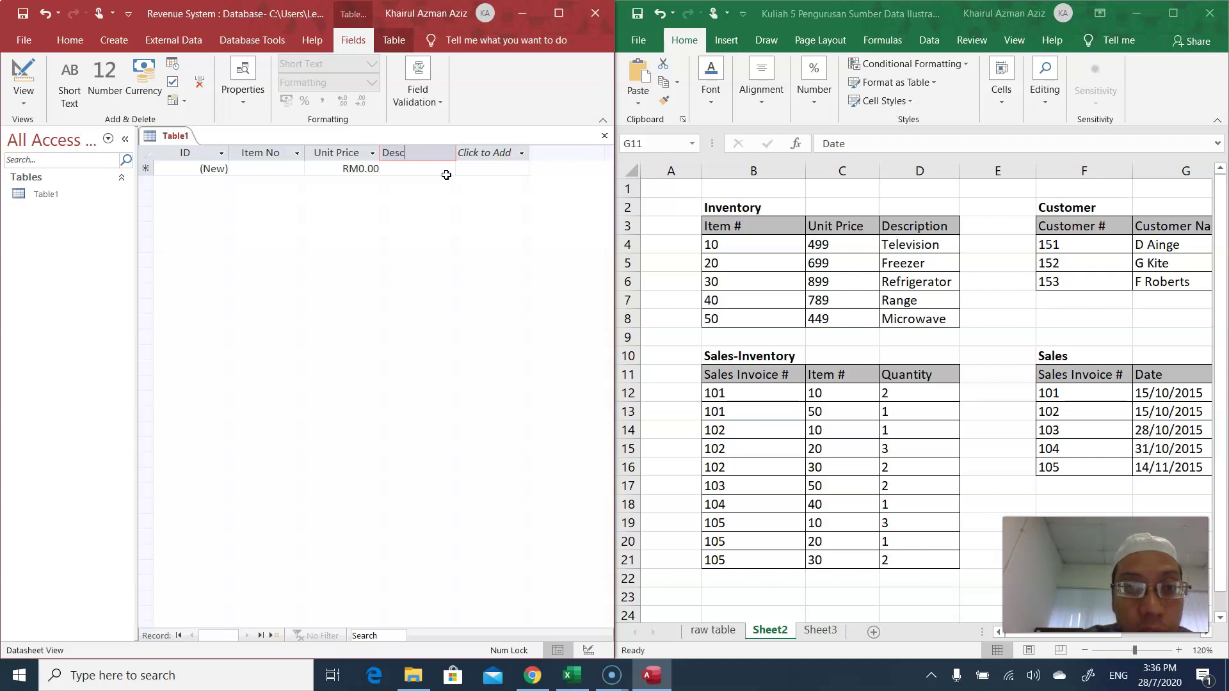
pyautogui.write('ription')
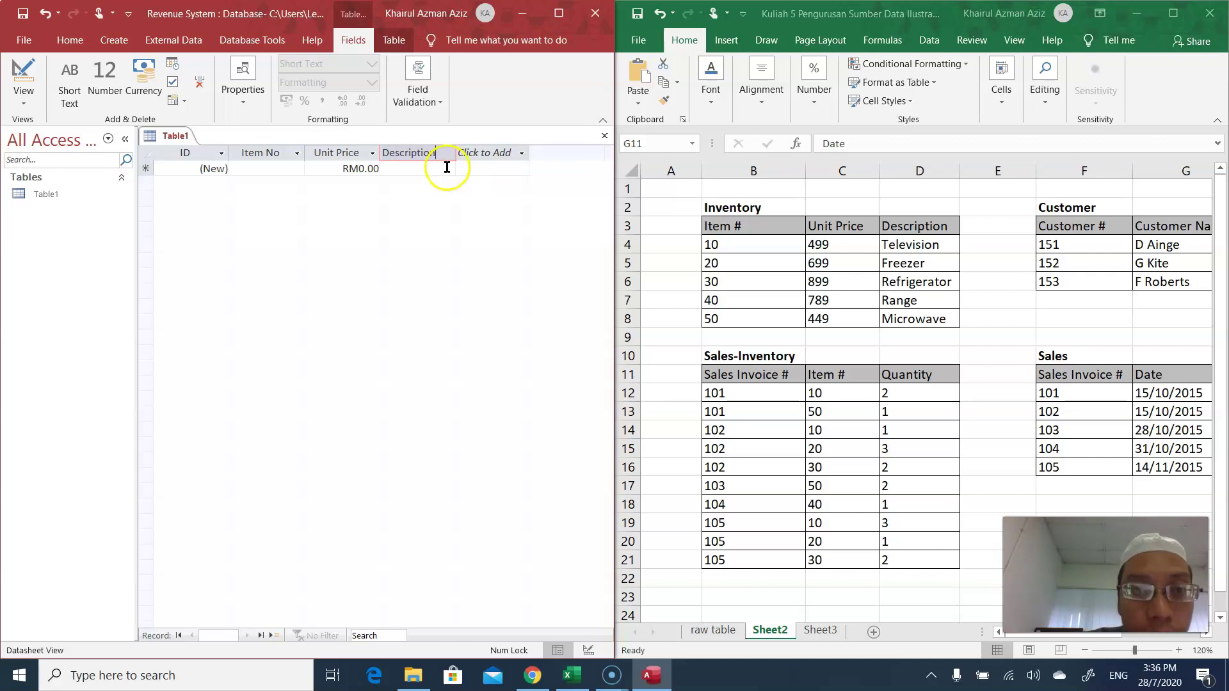
pyautogui.click(445, 168)
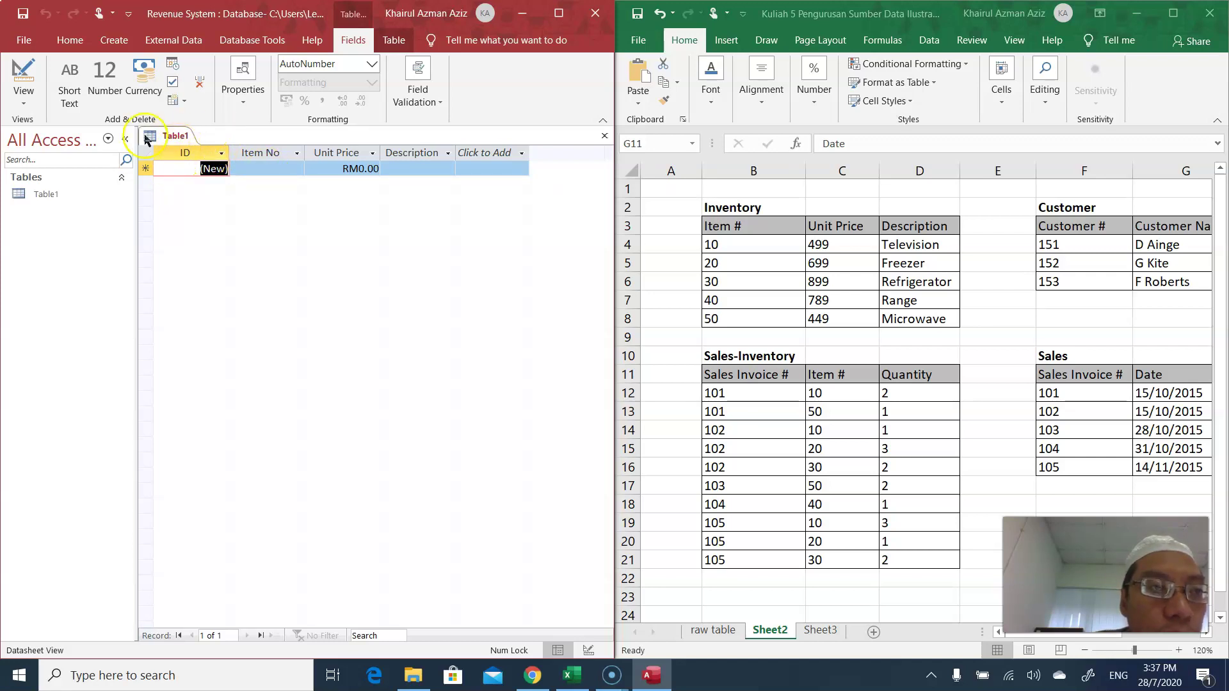
# Step: Switch the table to Design View, saving it under the name Inventory
pyautogui.click(26, 109)
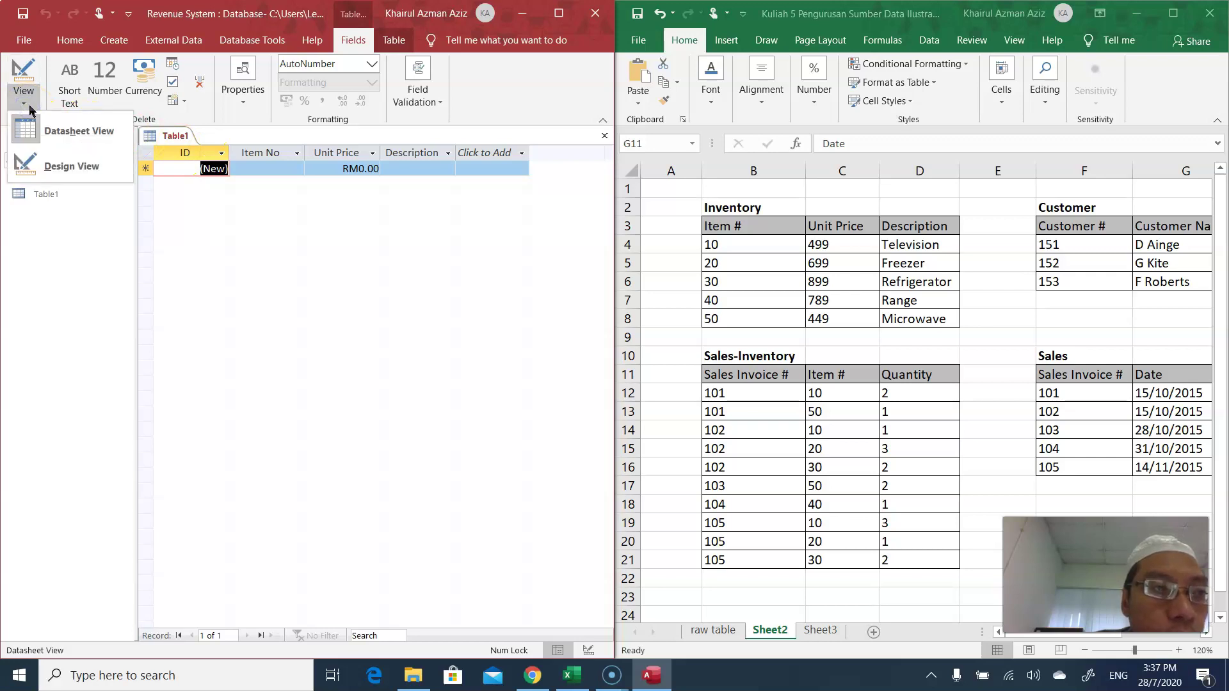
pyautogui.click(64, 170)
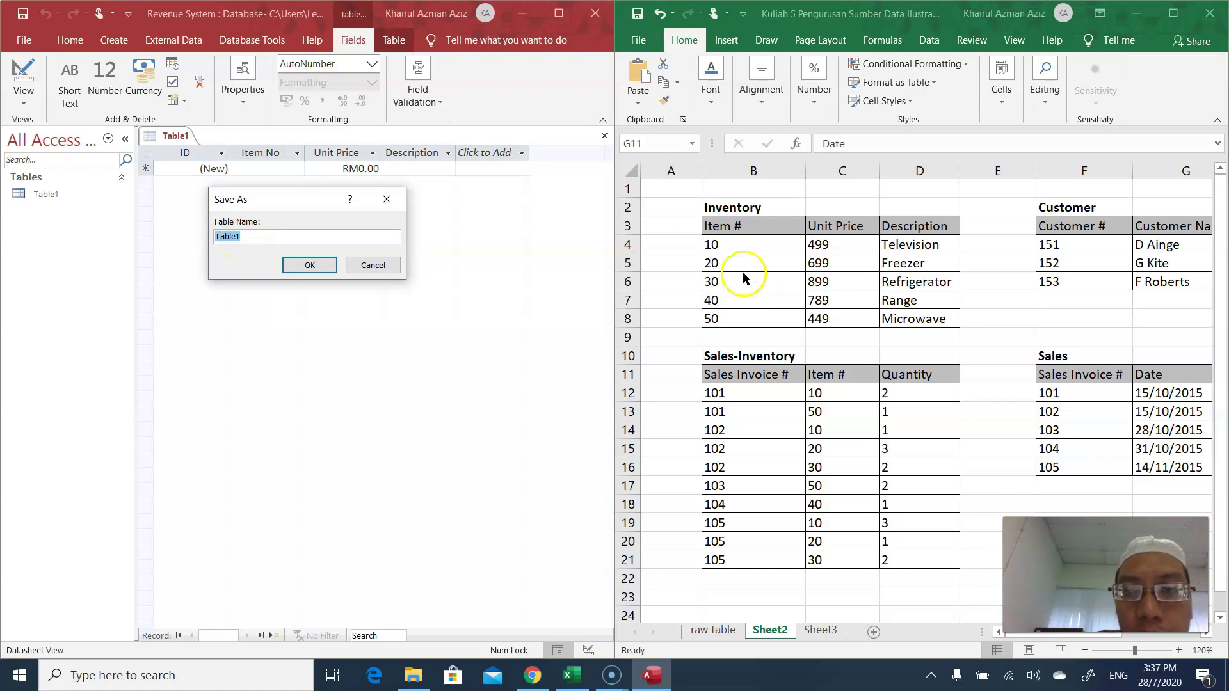
pyautogui.write('Inve')
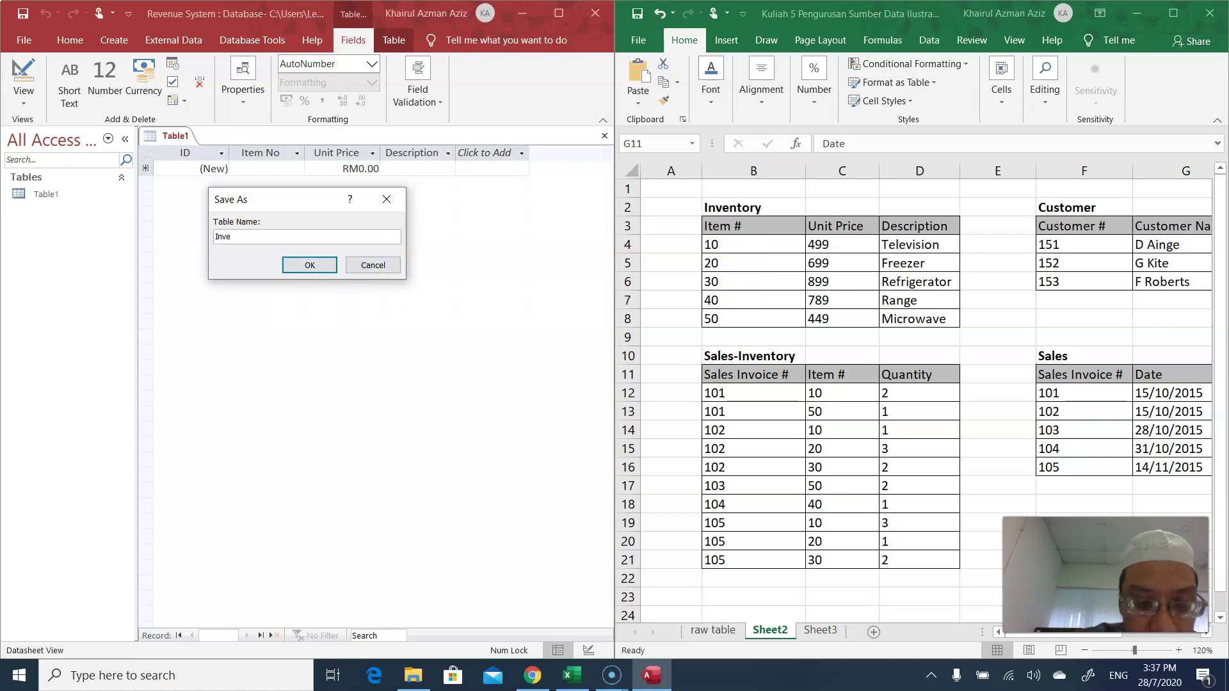
pyautogui.write('ntory')
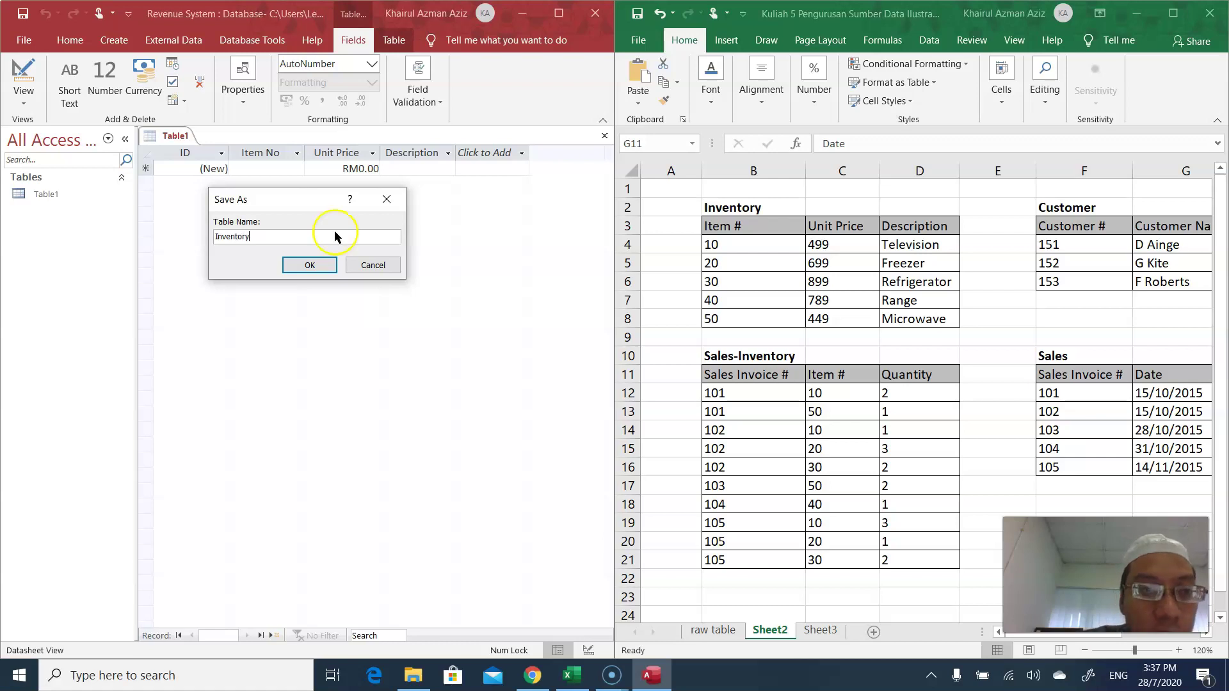
pyautogui.click(307, 265)
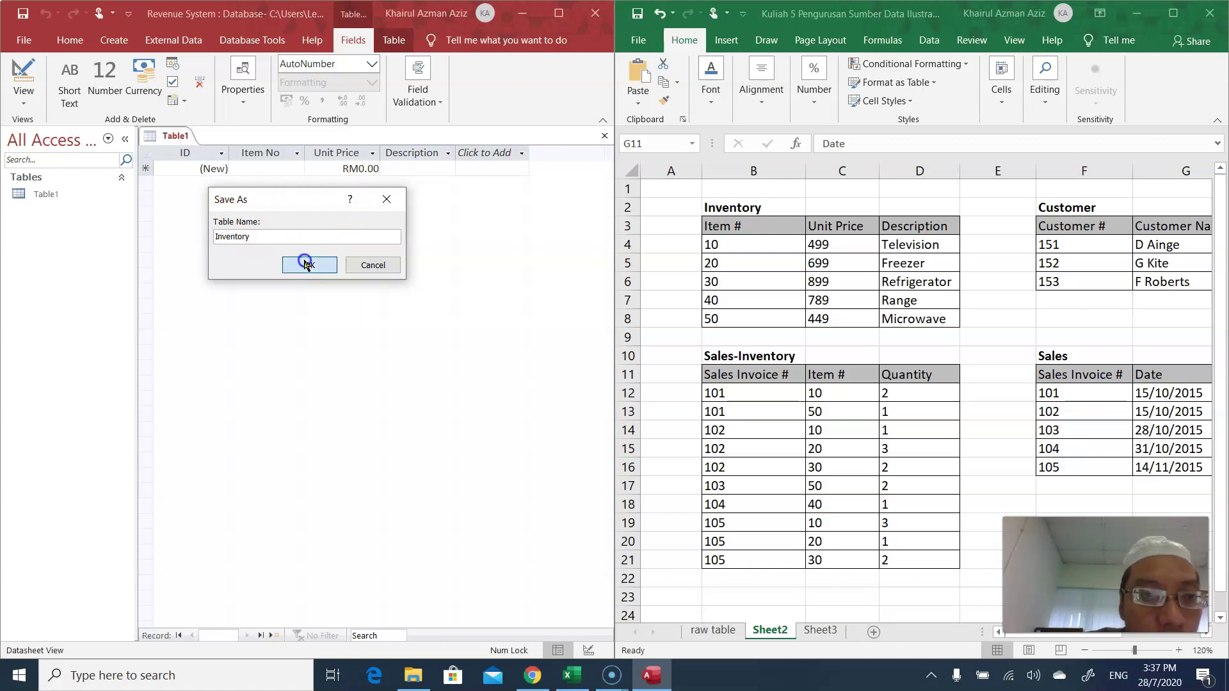
# Step: Examine the data types and properties of the ID, Item No, Unit Price and Description fields in the Inventory table design
pyautogui.click(257, 241)
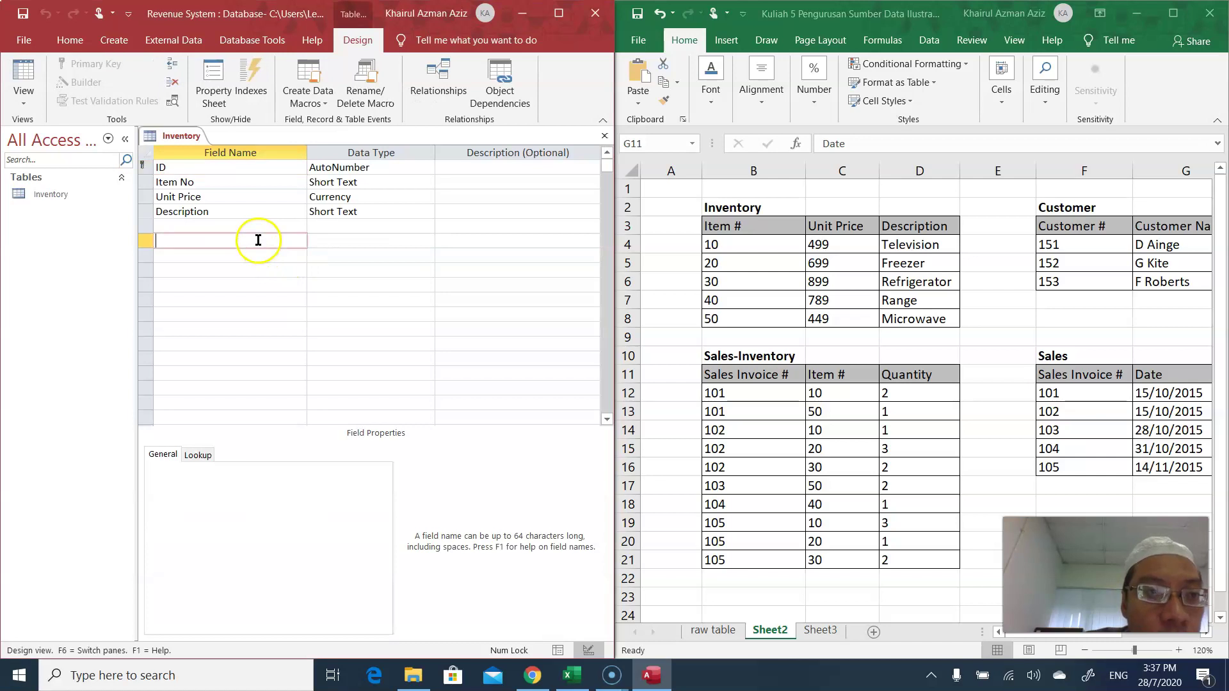
pyautogui.click(187, 168)
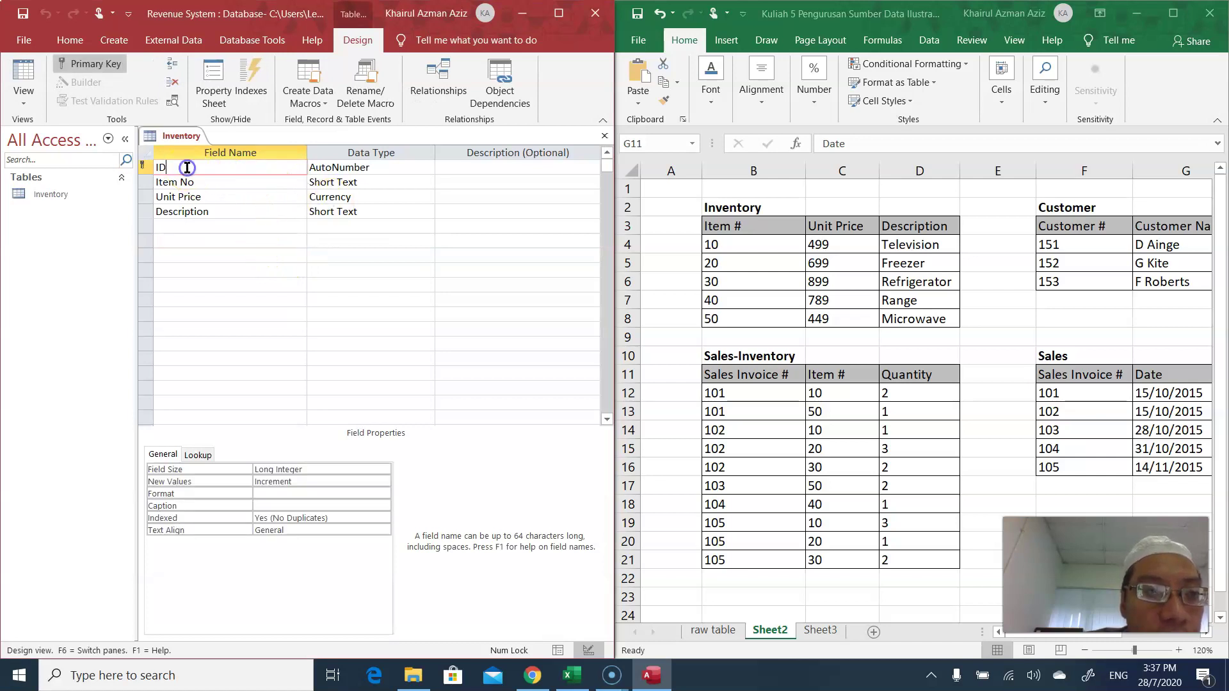
pyautogui.click(185, 183)
pyautogui.click(184, 197)
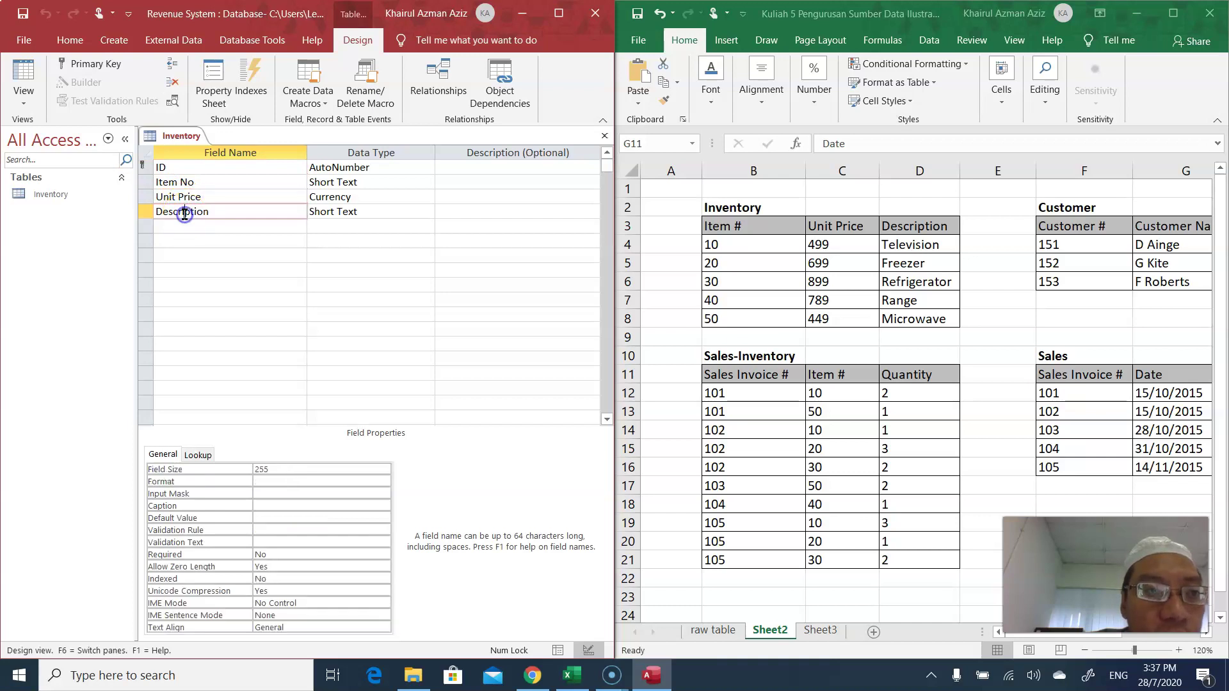
pyautogui.click(188, 167)
pyautogui.click(184, 184)
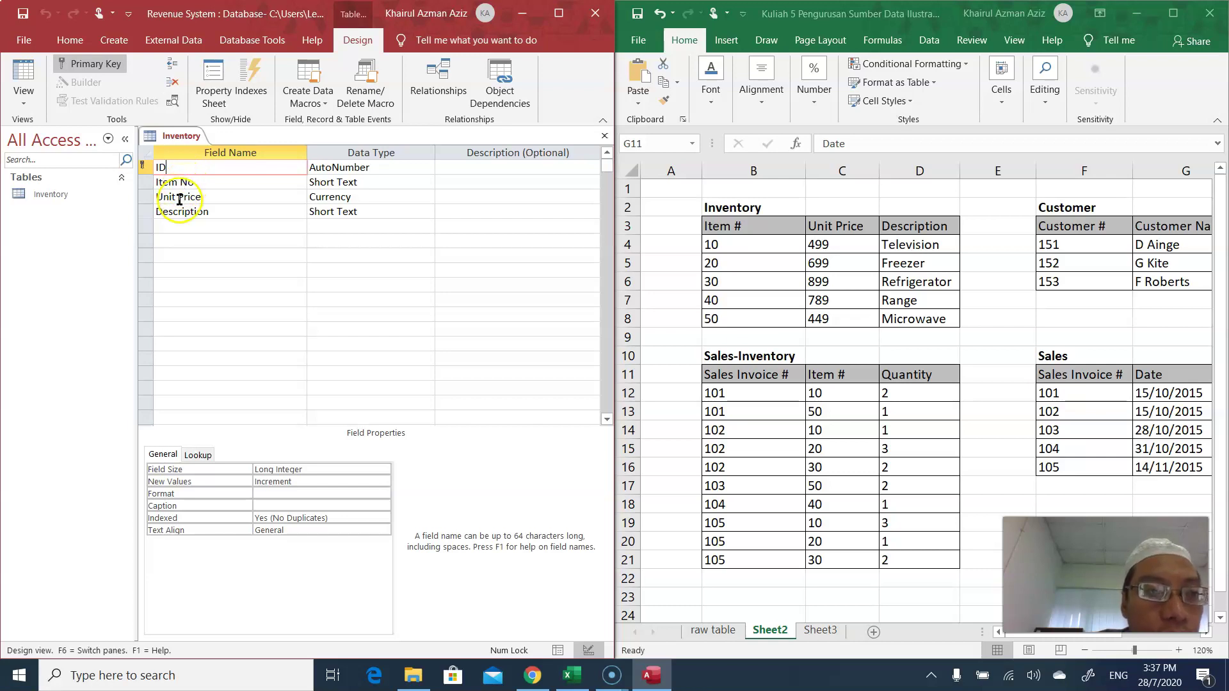
pyautogui.click(178, 197)
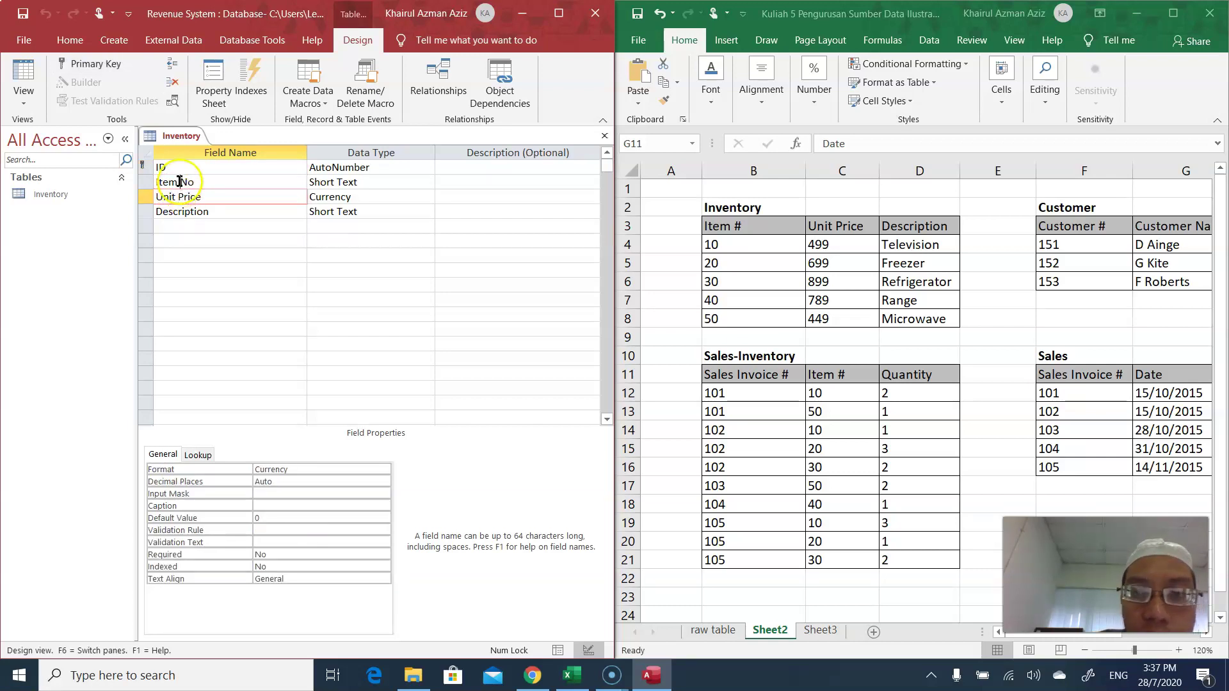
pyautogui.click(179, 182)
pyautogui.click(179, 198)
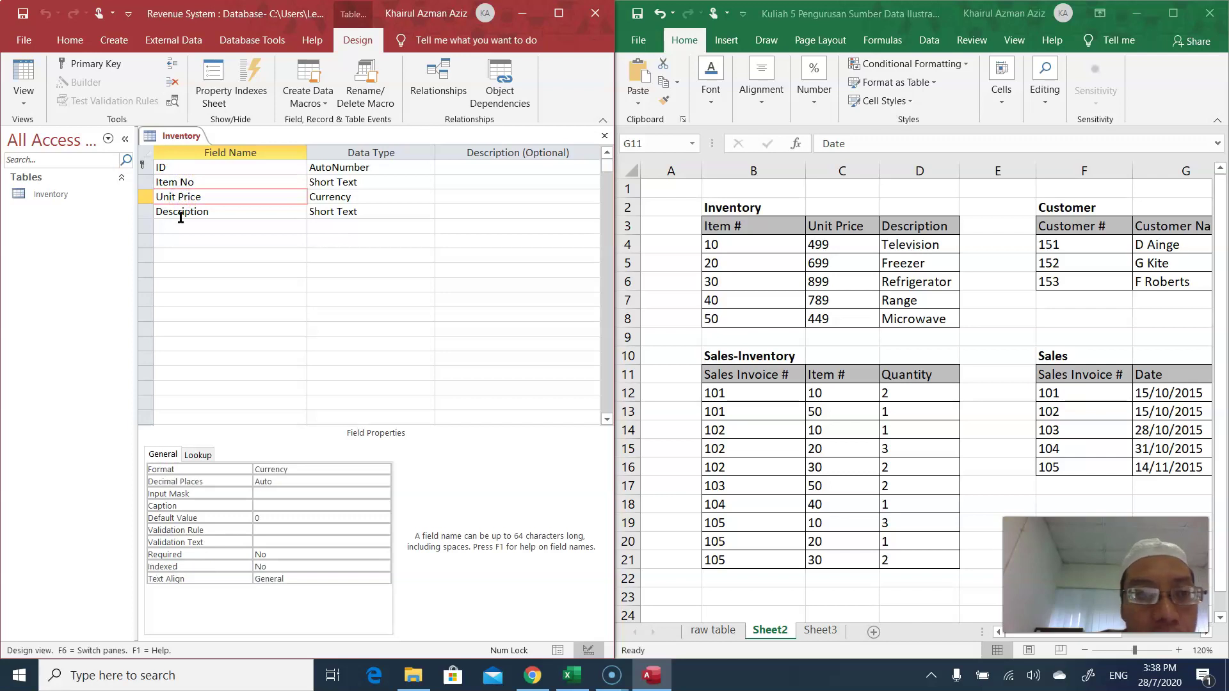
# Step: Delete the ID field from the Inventory table design, accepting the removal of its primary key
pyautogui.click(174, 212)
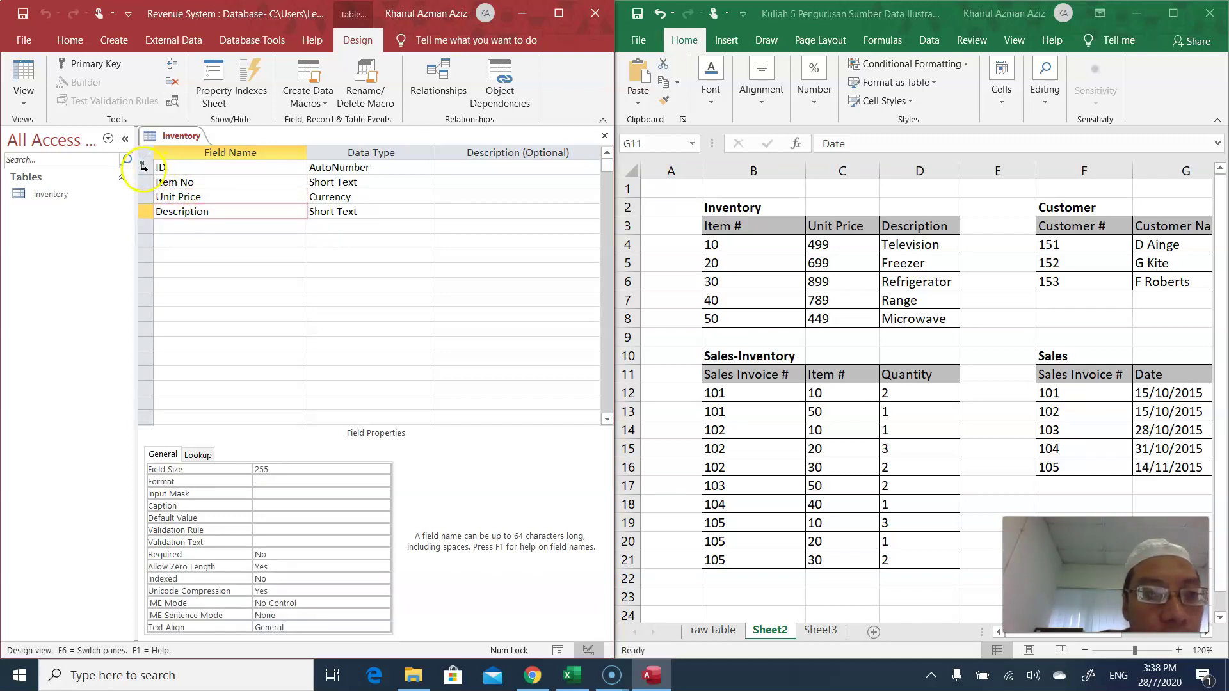
pyautogui.click(143, 168)
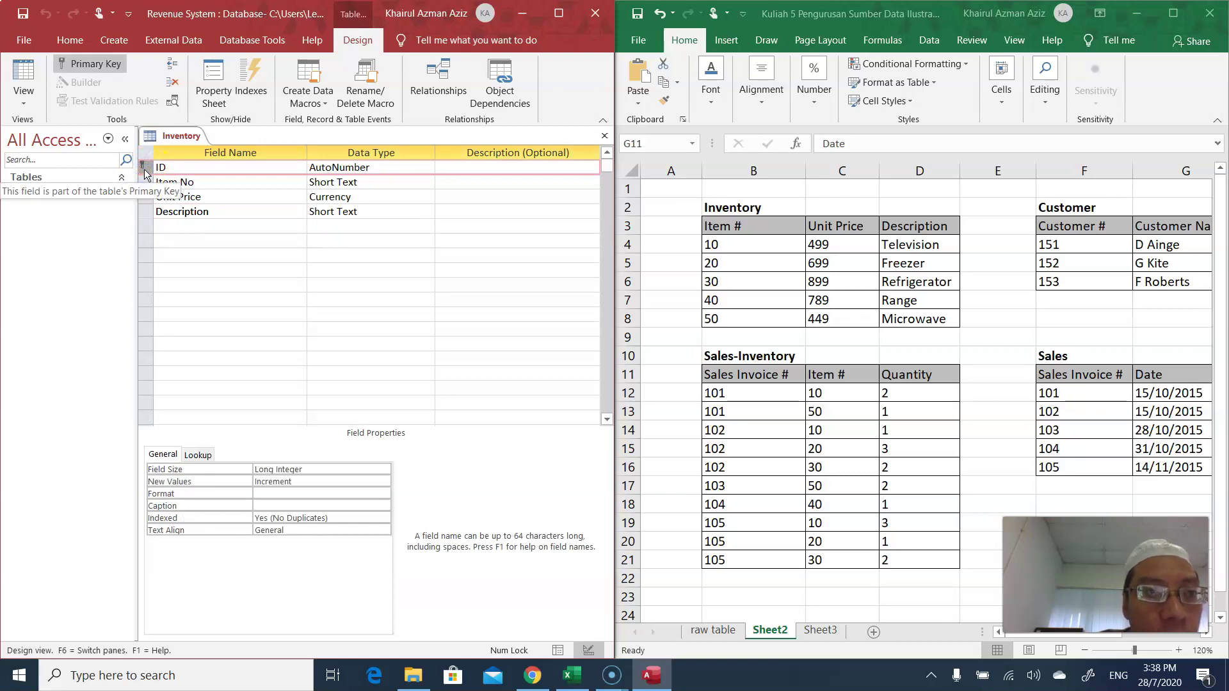
pyautogui.press('Delete')
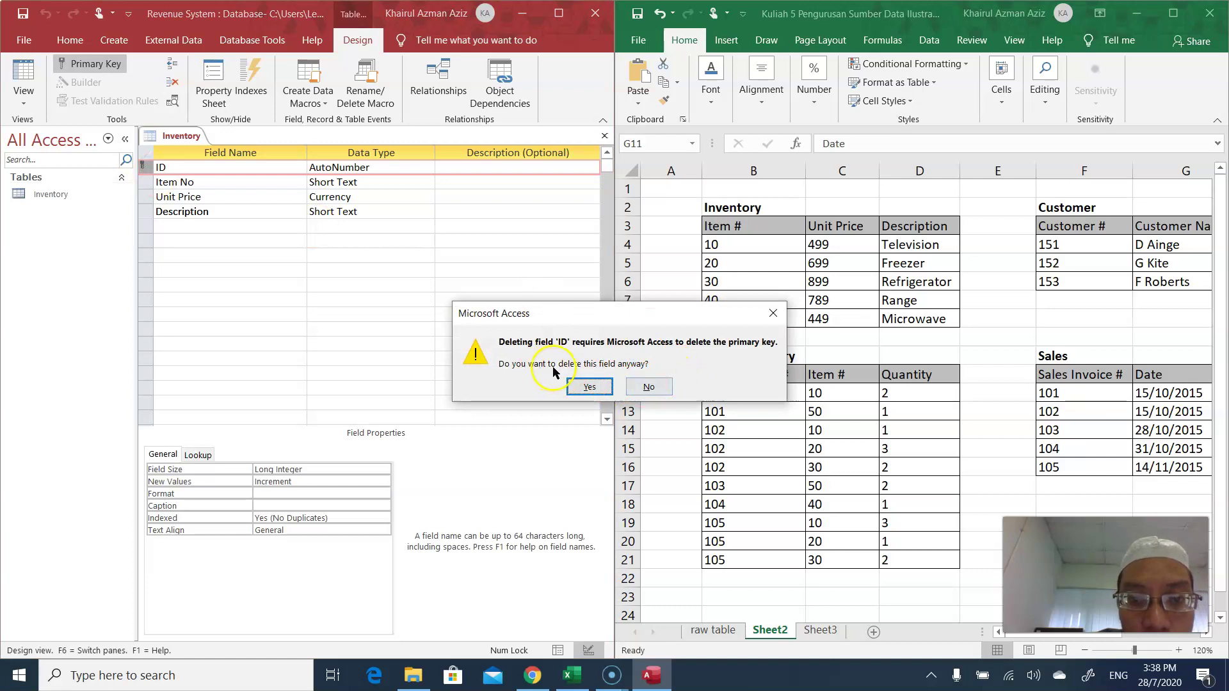
pyautogui.click(589, 387)
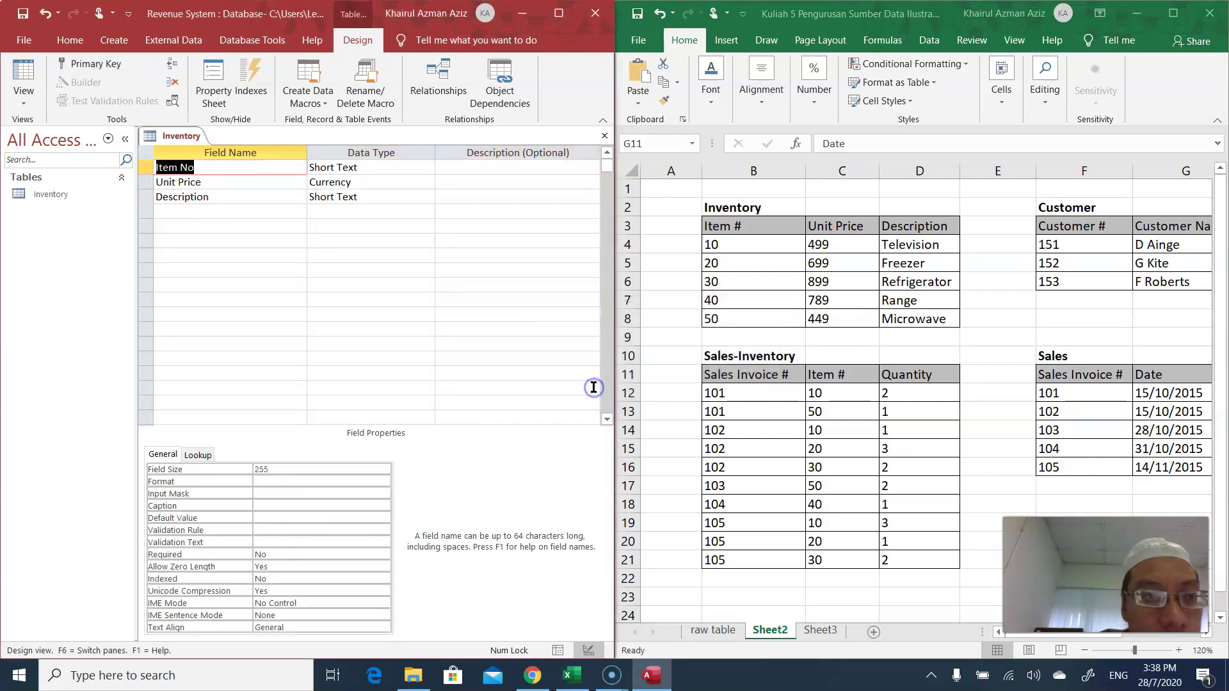
pyautogui.click(228, 219)
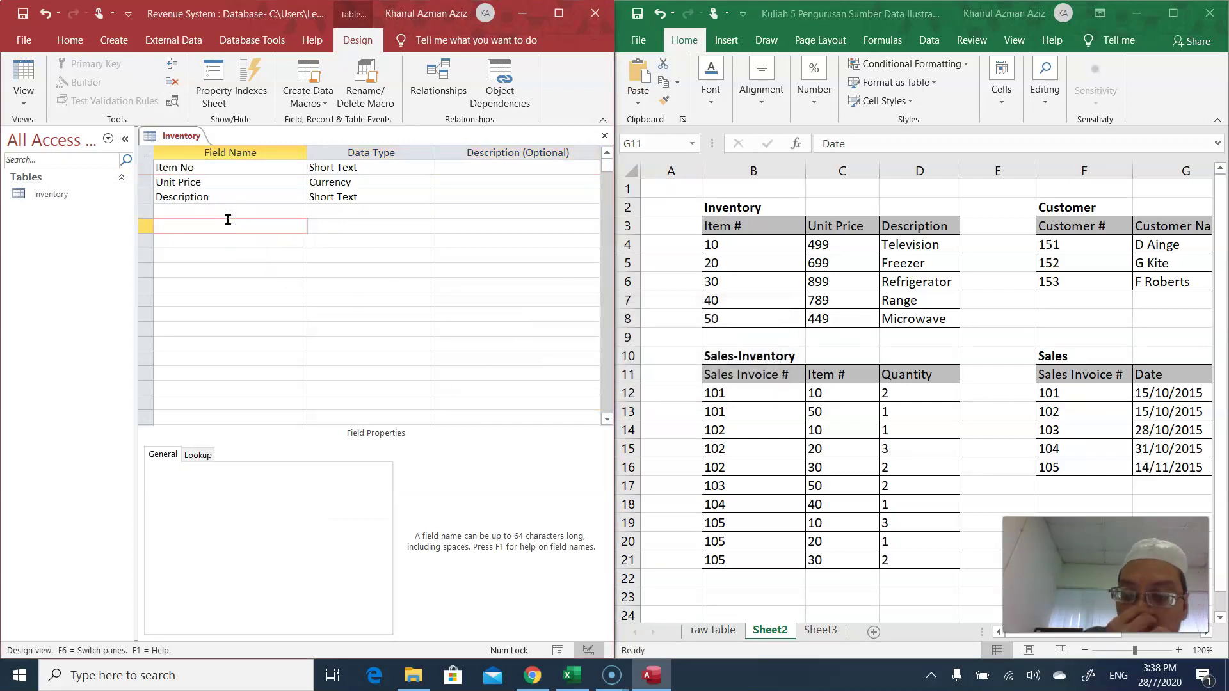
# Step: Make Item No the primary key of the Inventory table
pyautogui.click(227, 171)
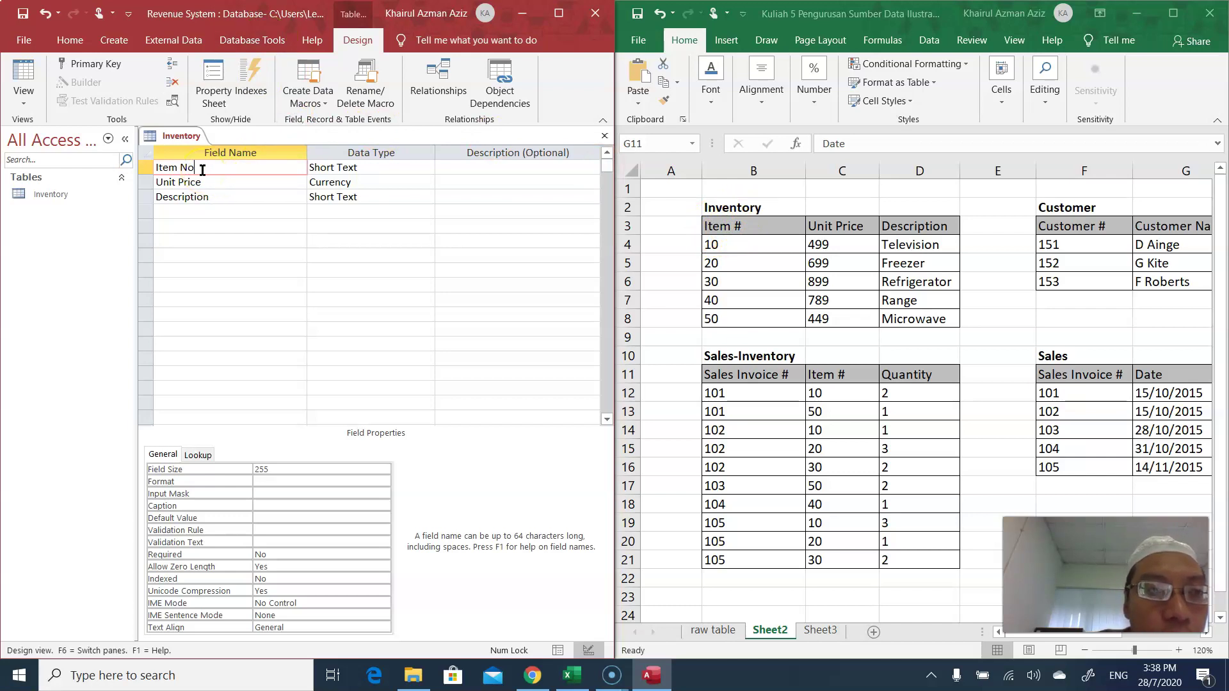
pyautogui.click(147, 168)
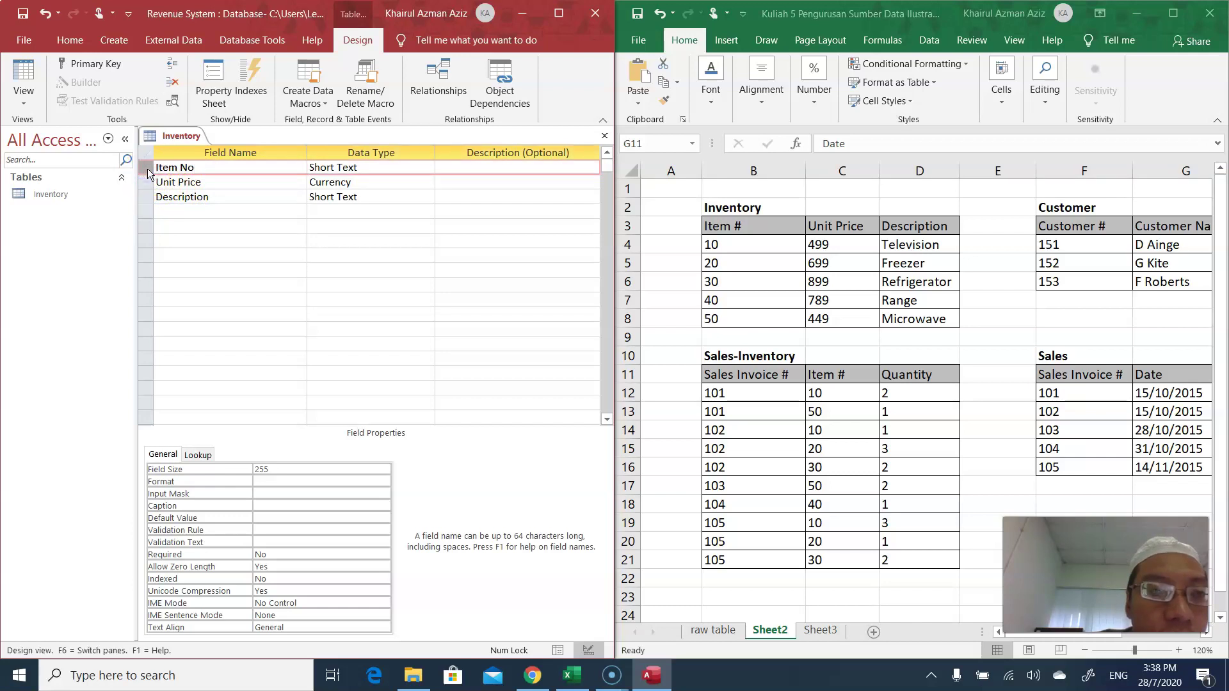
pyautogui.click(132, 114)
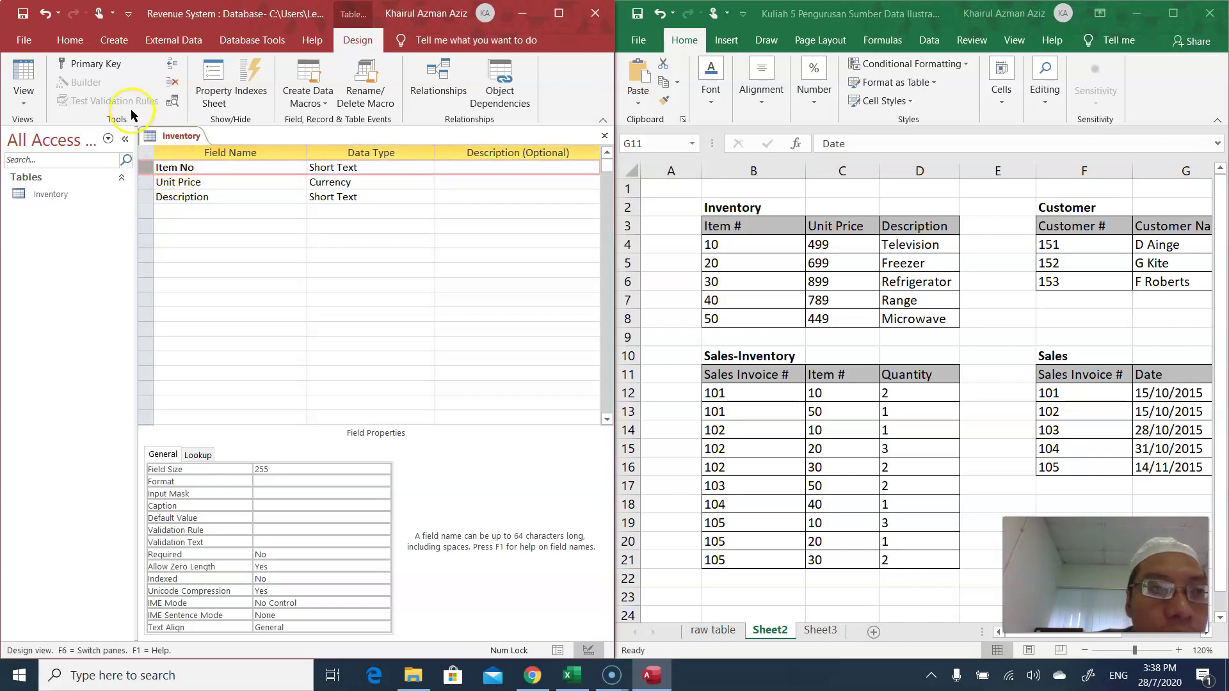
pyautogui.click(96, 66)
pyautogui.click(148, 188)
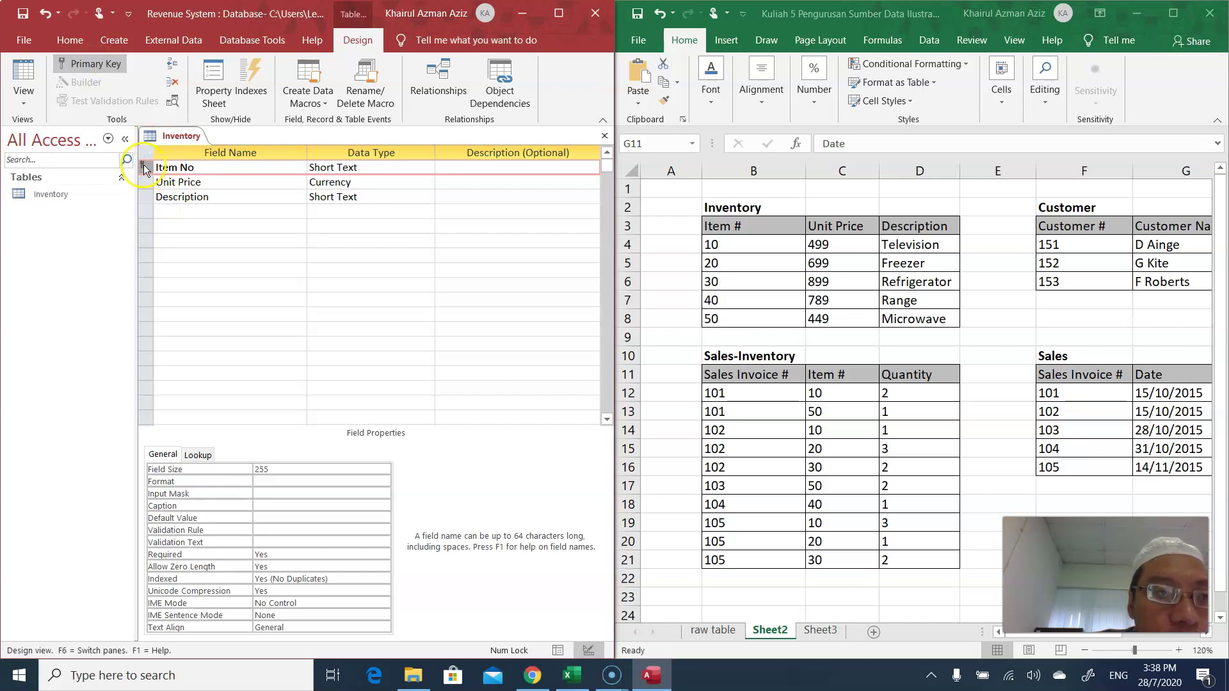
pyautogui.click(237, 210)
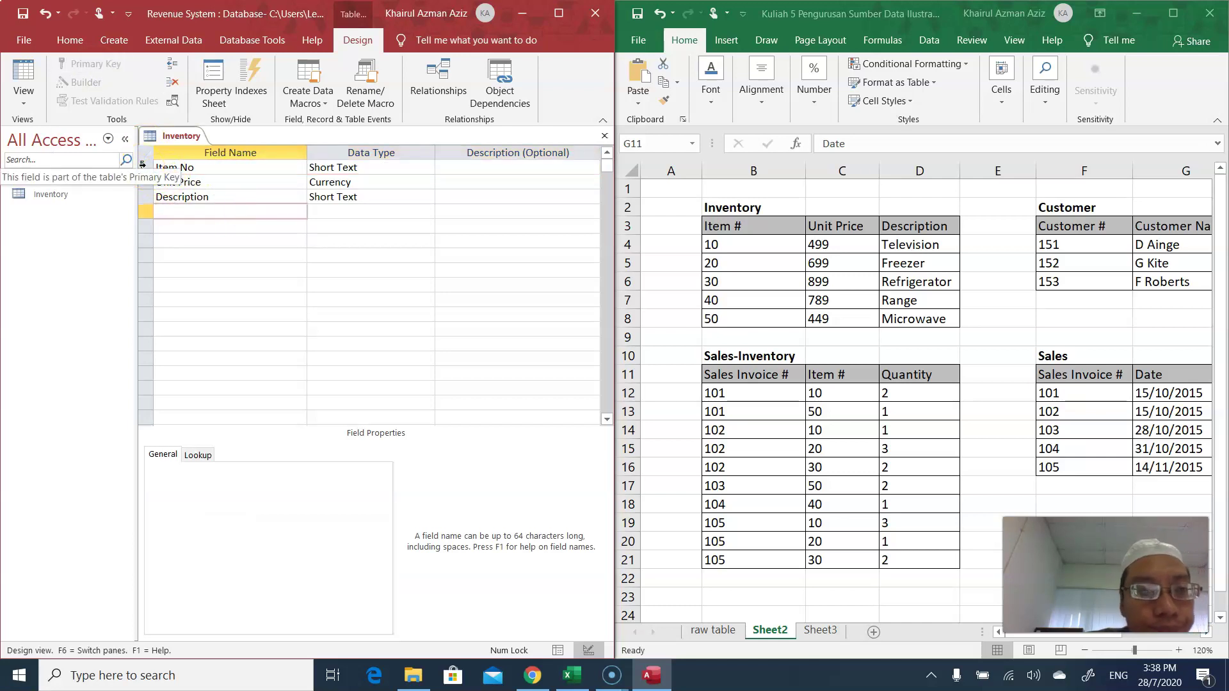
pyautogui.click(143, 165)
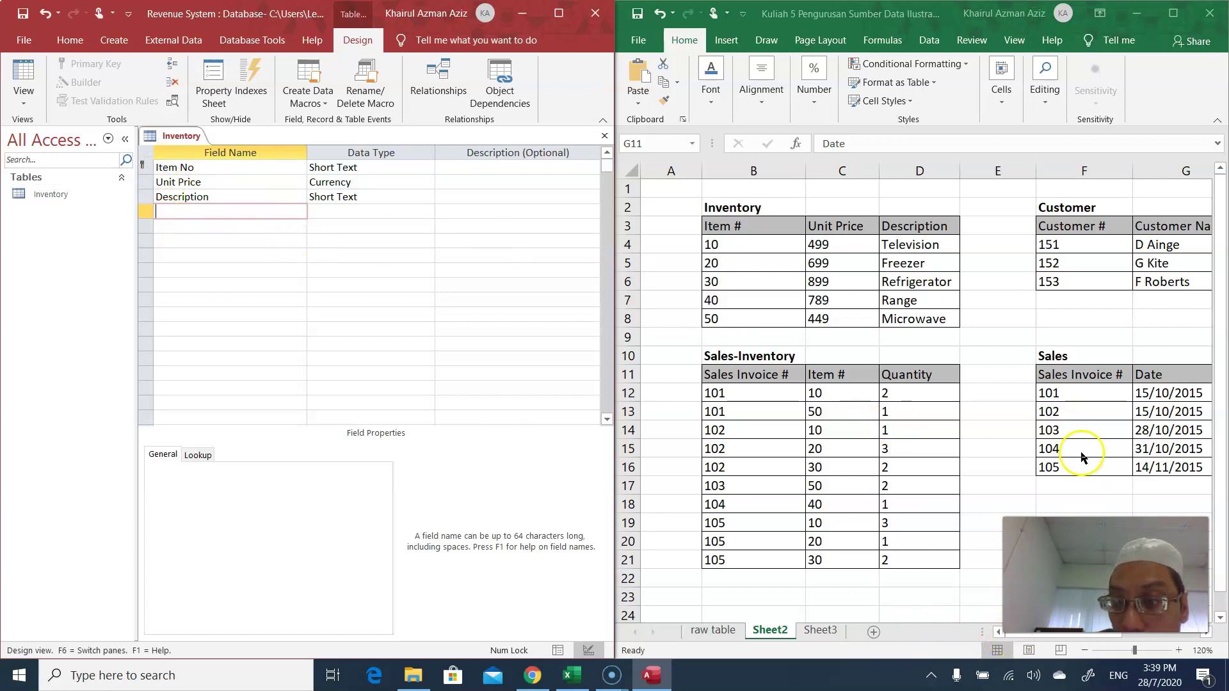
# Step: Bring the Customer and Sales sample tables into full view and create a new blank table in Design View
pyautogui.moveTo(1104, 574); pyautogui.dragTo(1087, 550)
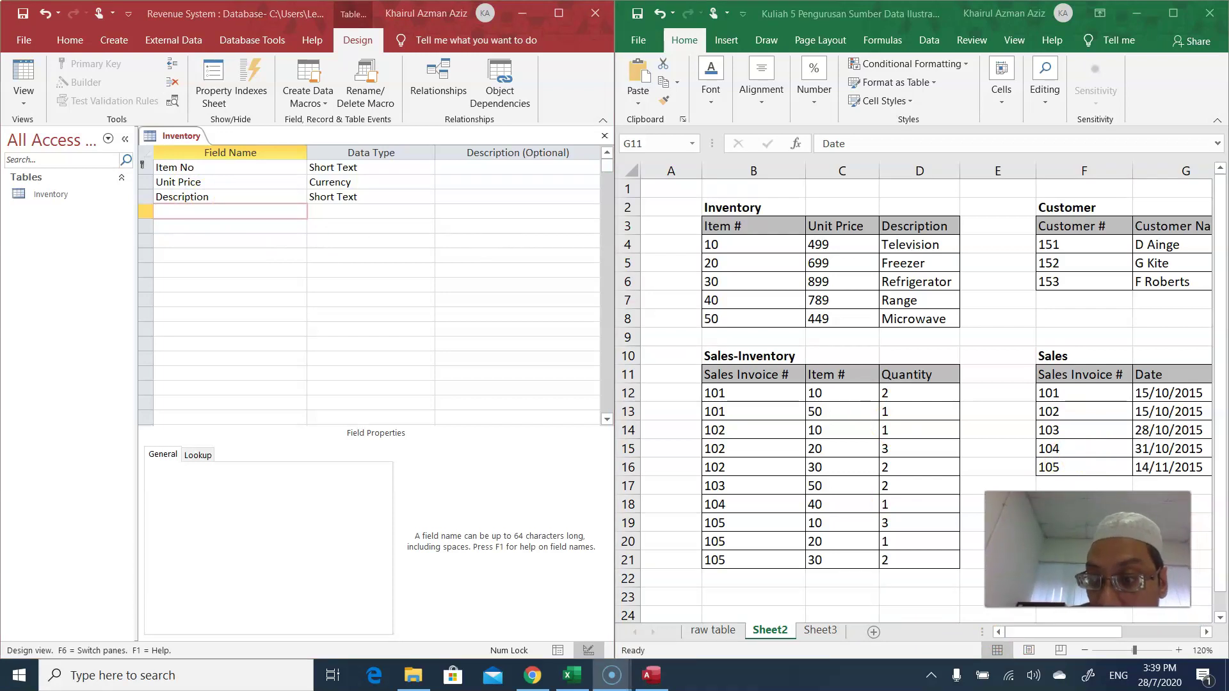
pyautogui.click(1094, 631)
pyautogui.moveTo(1109, 634); pyautogui.dragTo(1179, 631)
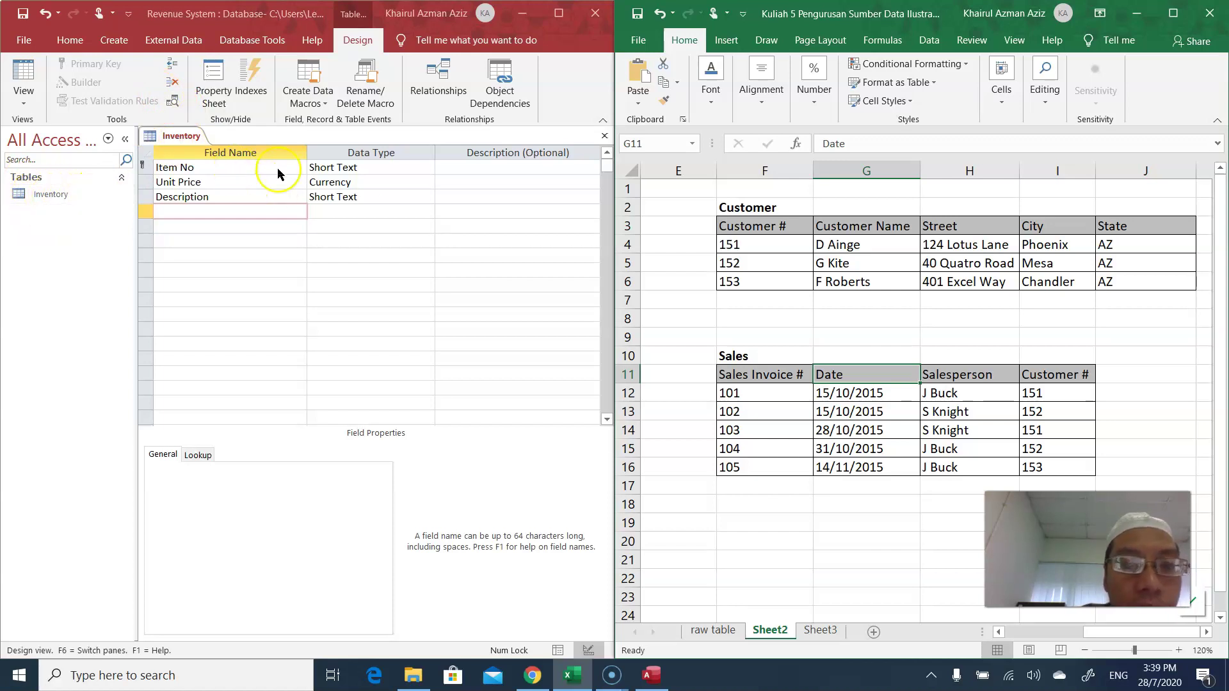
pyautogui.click(115, 43)
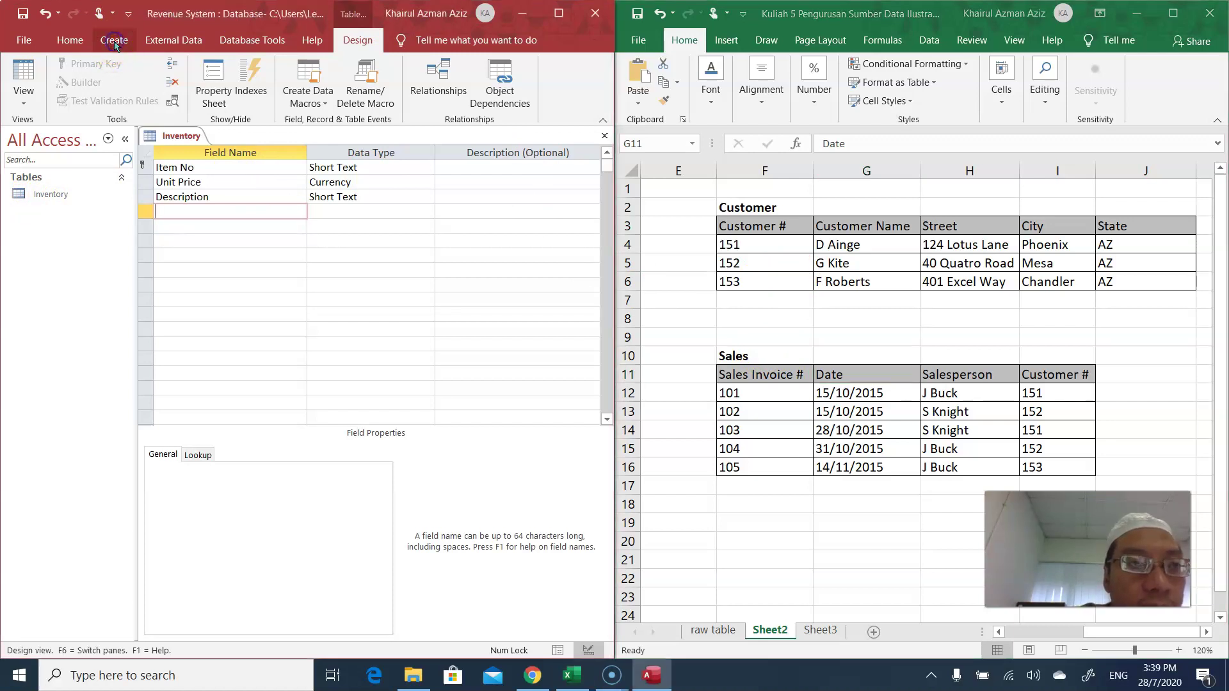
pyautogui.click(115, 43)
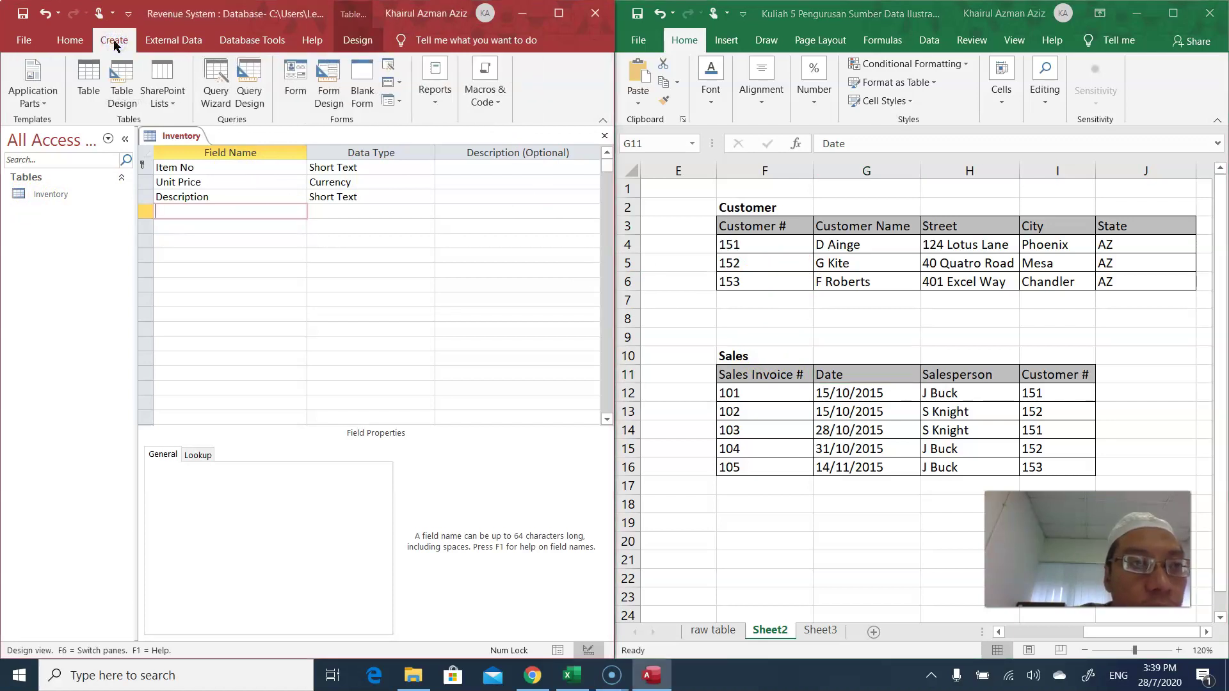
pyautogui.click(95, 82)
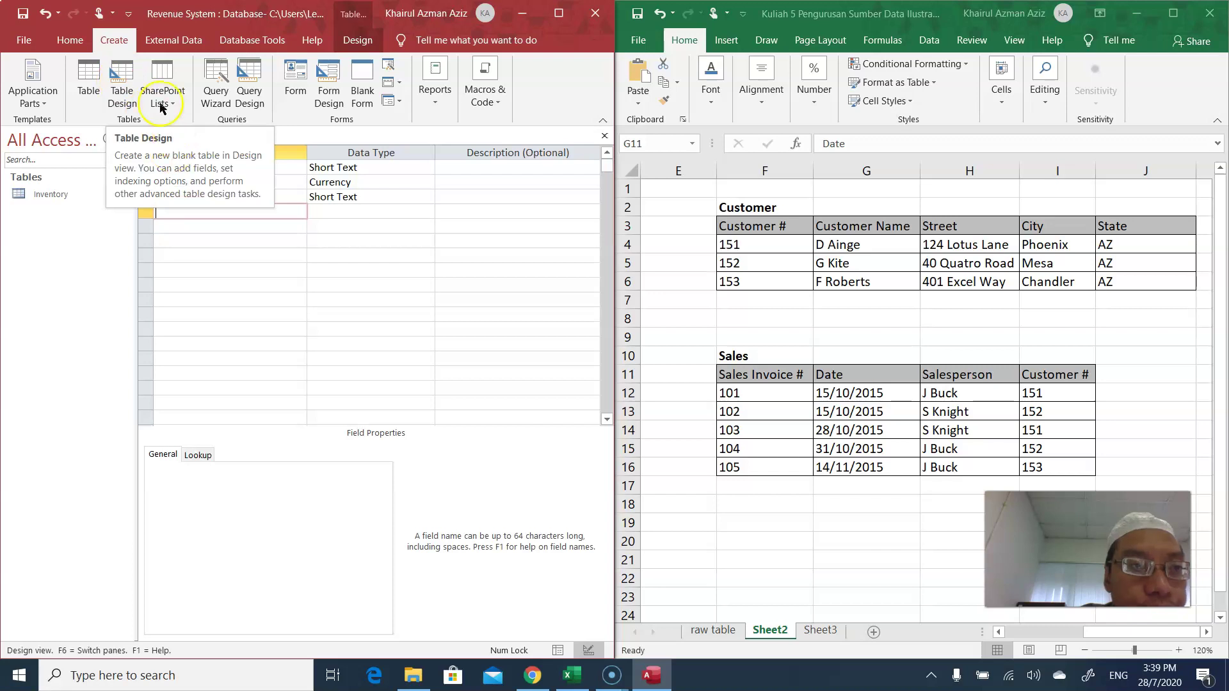
pyautogui.click(125, 70)
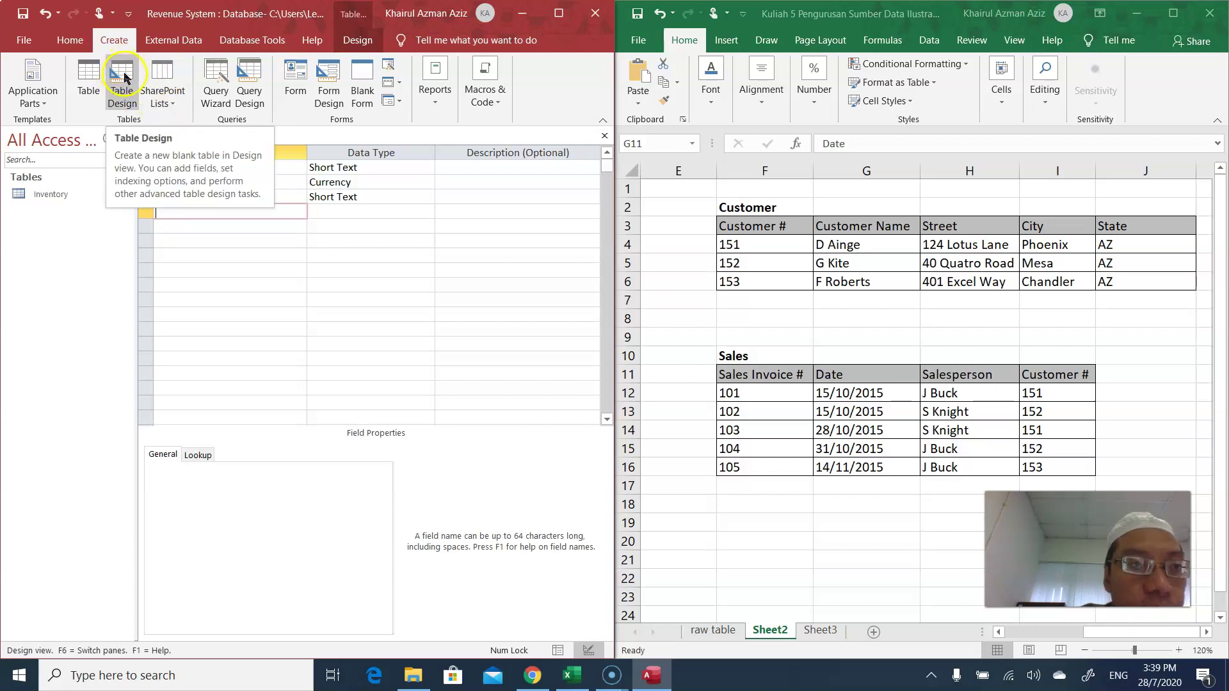
pyautogui.click(124, 75)
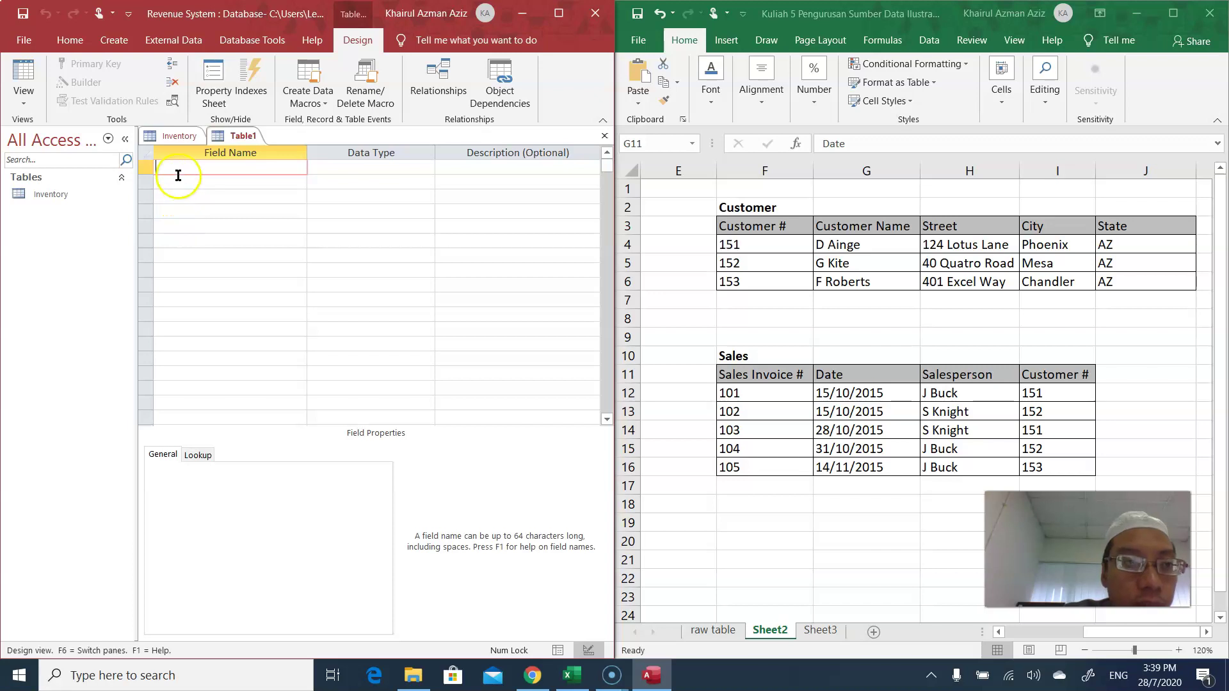
# Step: Add a Short Text field named Sales Invoice No as the first field of the new table
pyautogui.write('Sales Invoice No')
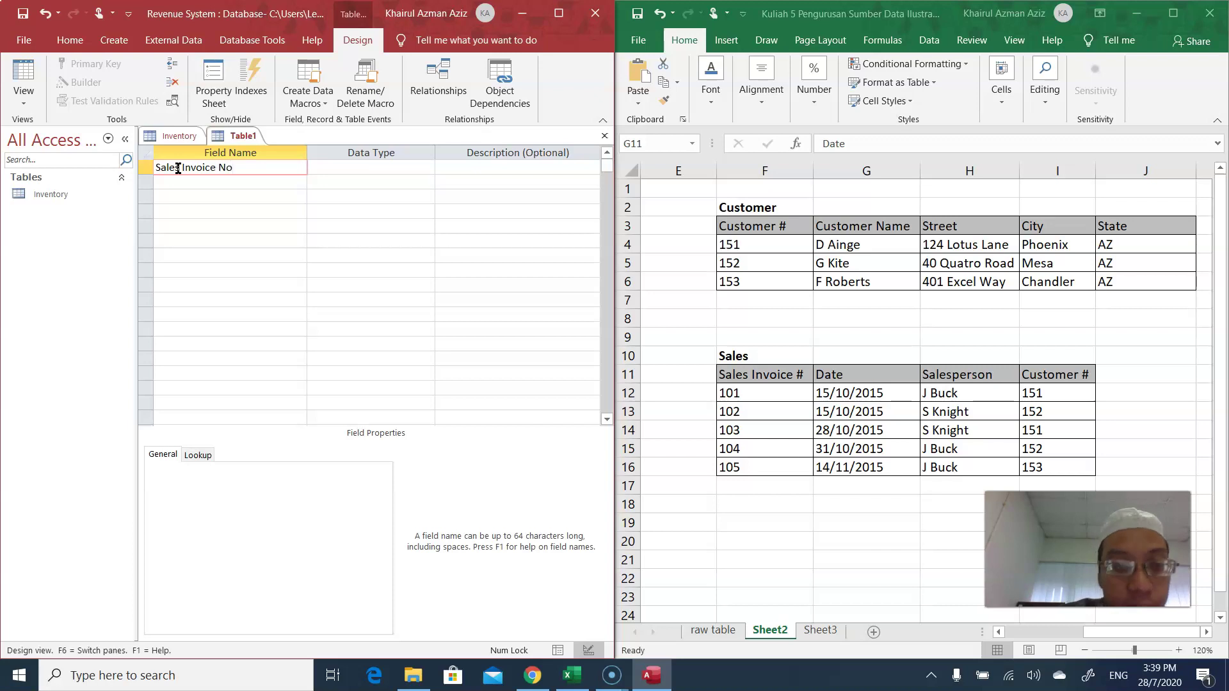
pyautogui.click(433, 170)
pyautogui.click(428, 170)
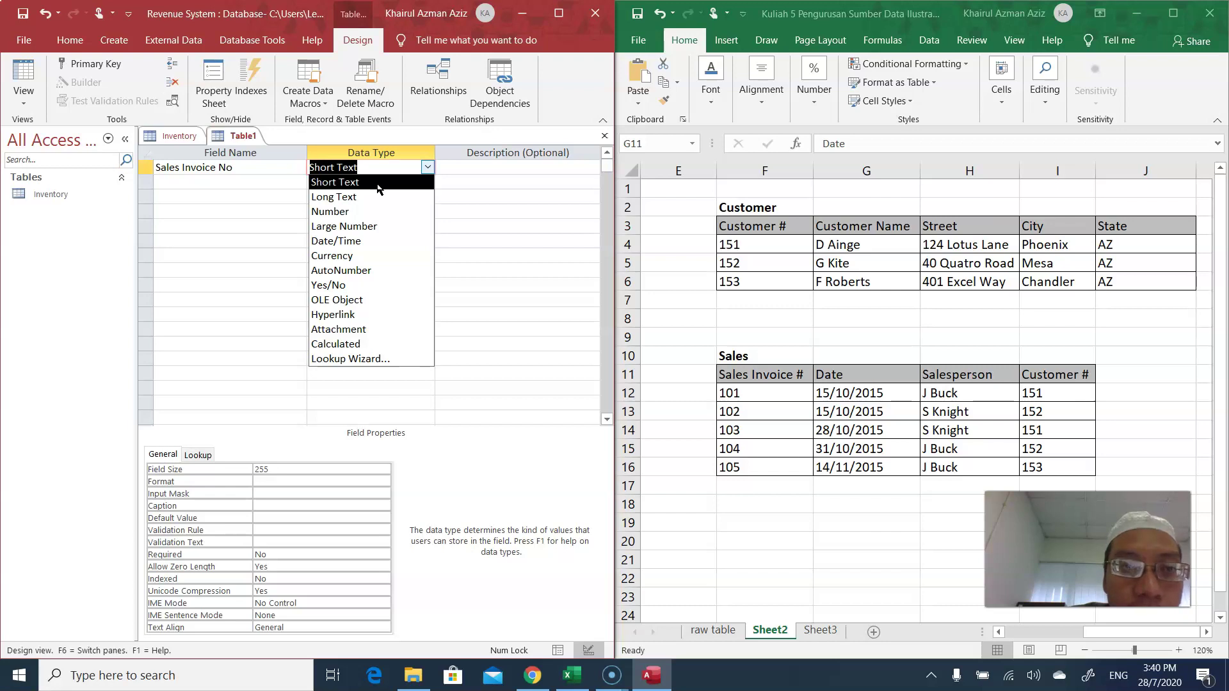
pyautogui.click(377, 186)
# Step: Add a Date/Time field named Invoice Date below the Sales Invoice No field
pyautogui.click(200, 183)
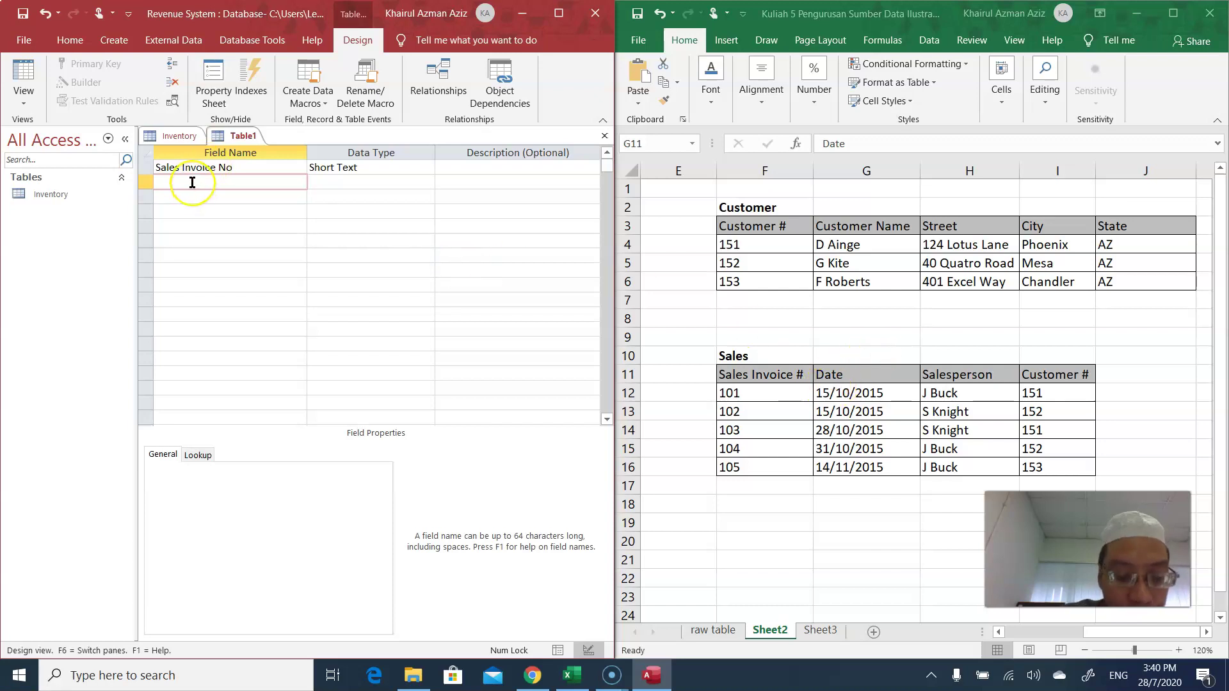
pyautogui.click(337, 184)
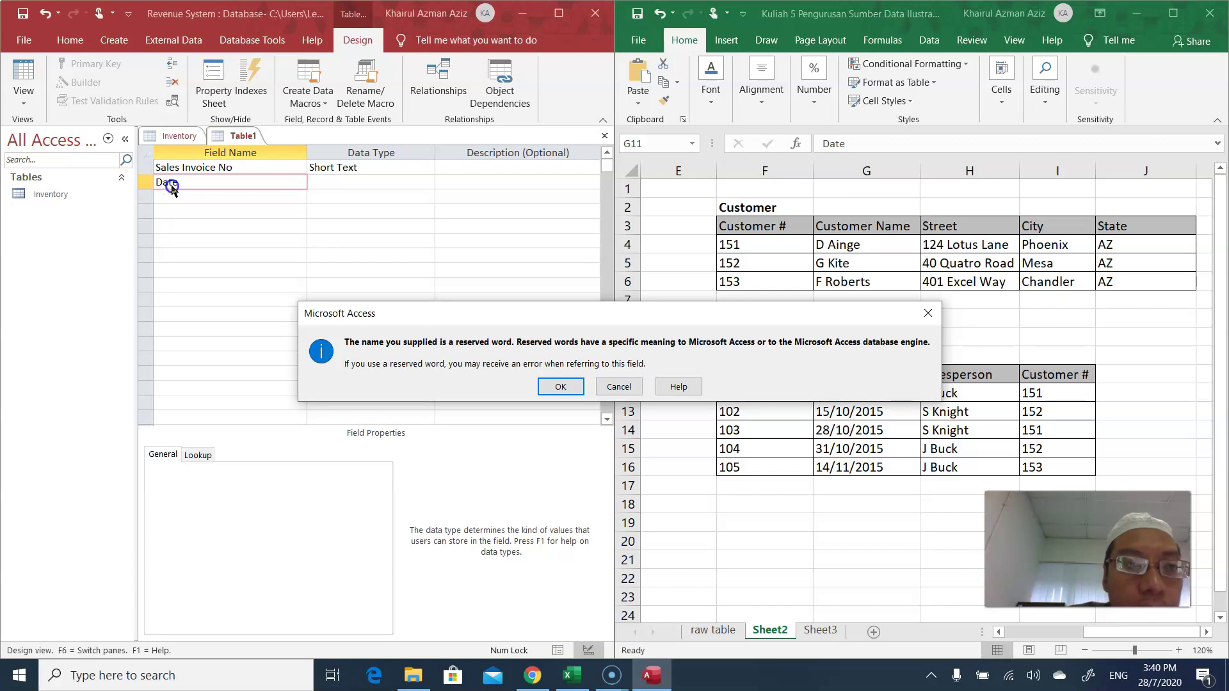
pyautogui.click(554, 387)
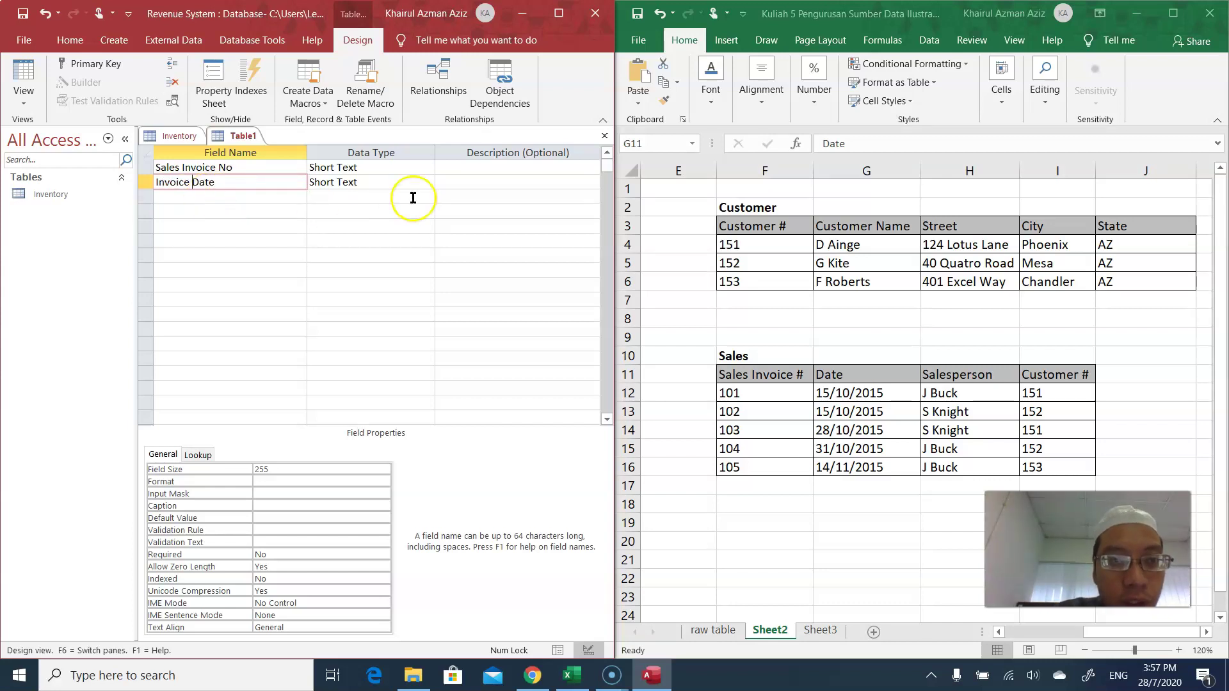
pyautogui.click(428, 182)
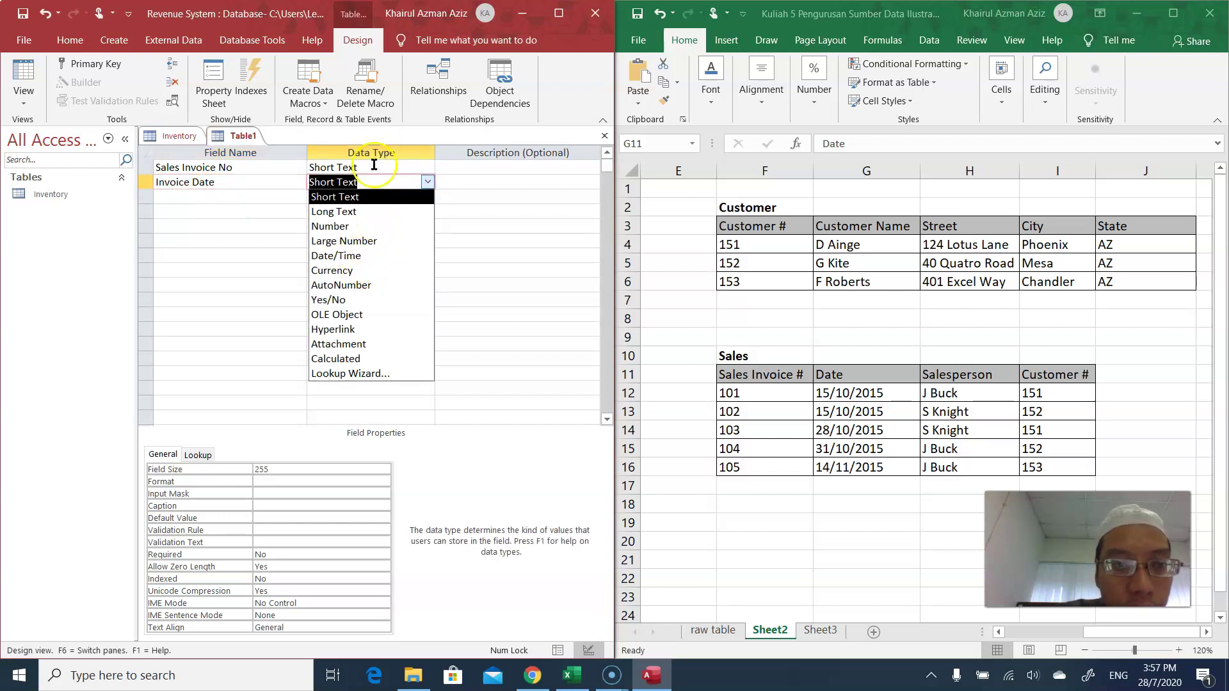
pyautogui.click(349, 256)
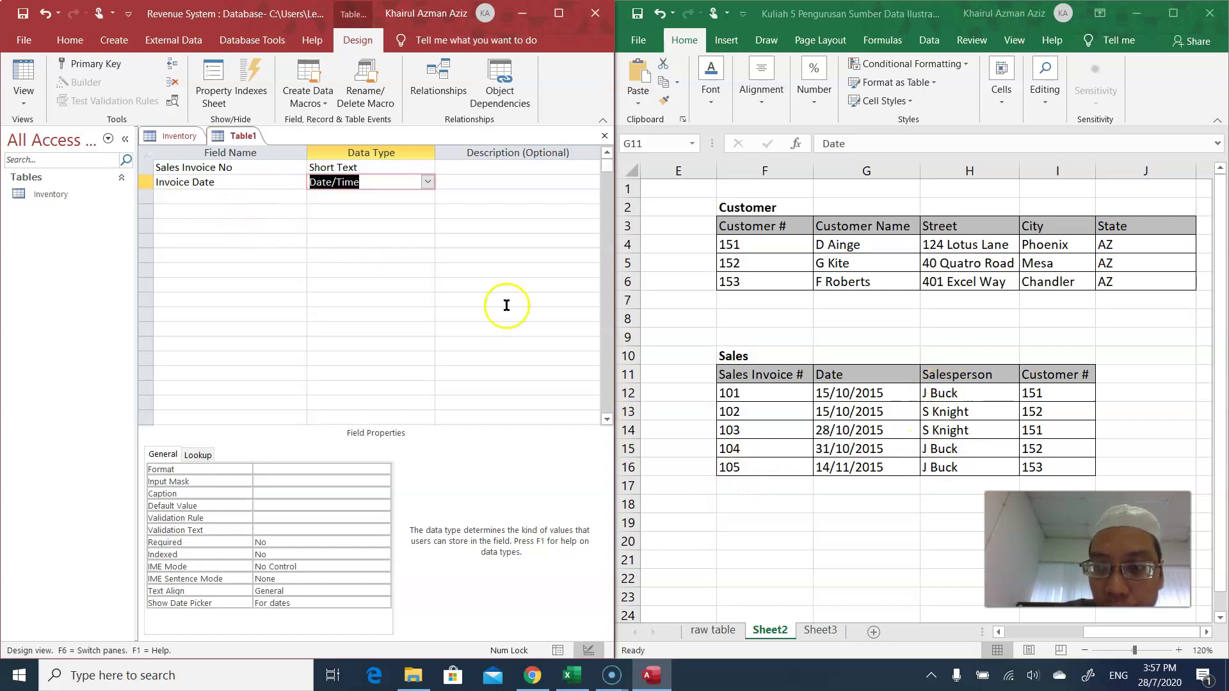
# Step: Add a Short Text field named Salesperson below the Invoice Date field
pyautogui.click(231, 197)
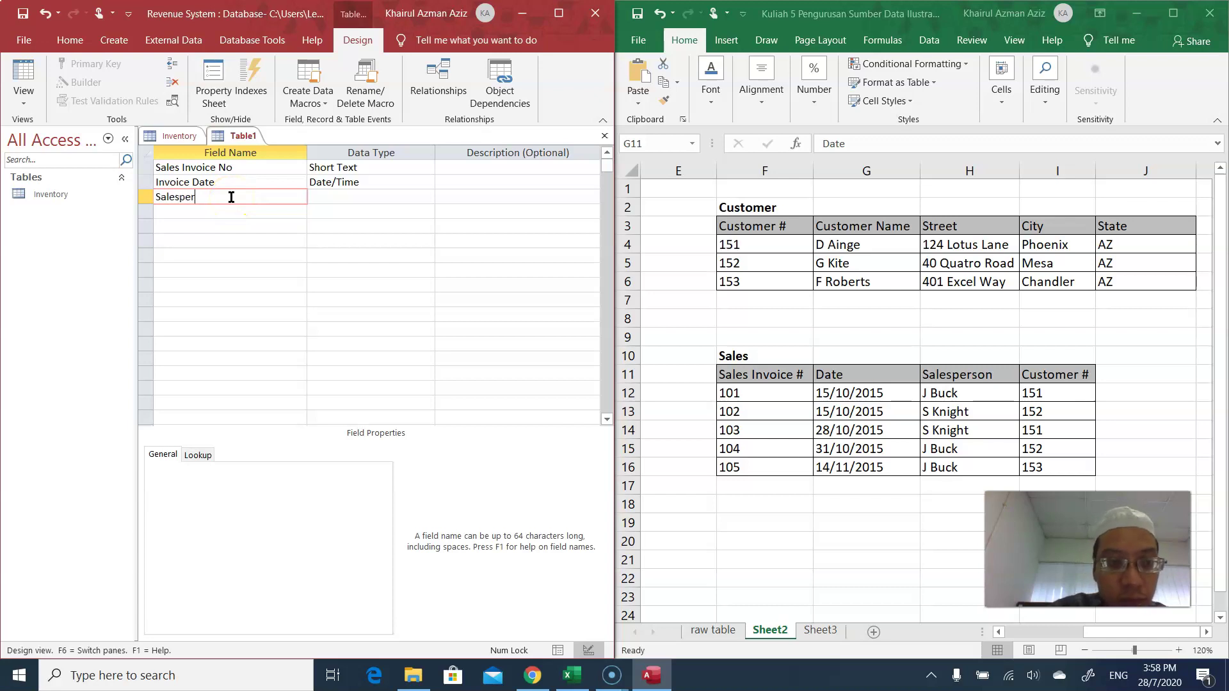
pyautogui.click(428, 197)
pyautogui.click(400, 213)
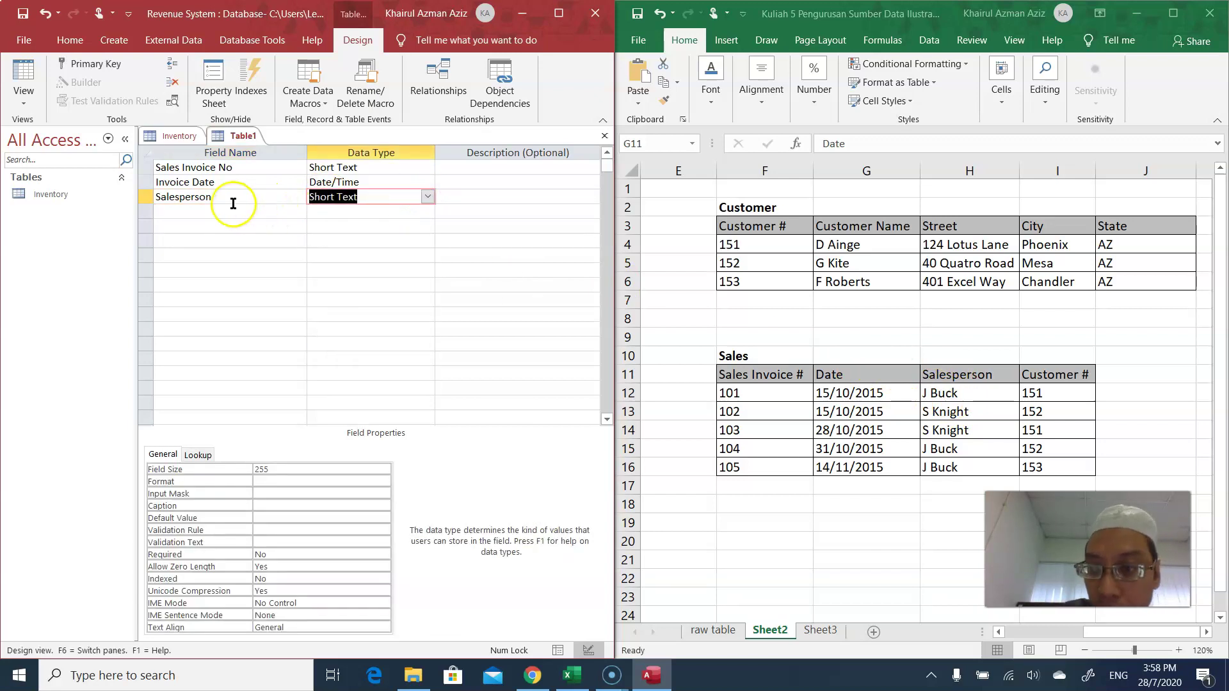
# Step: Add a Short Text field named Customer No below the Salesperson field
pyautogui.click(194, 208)
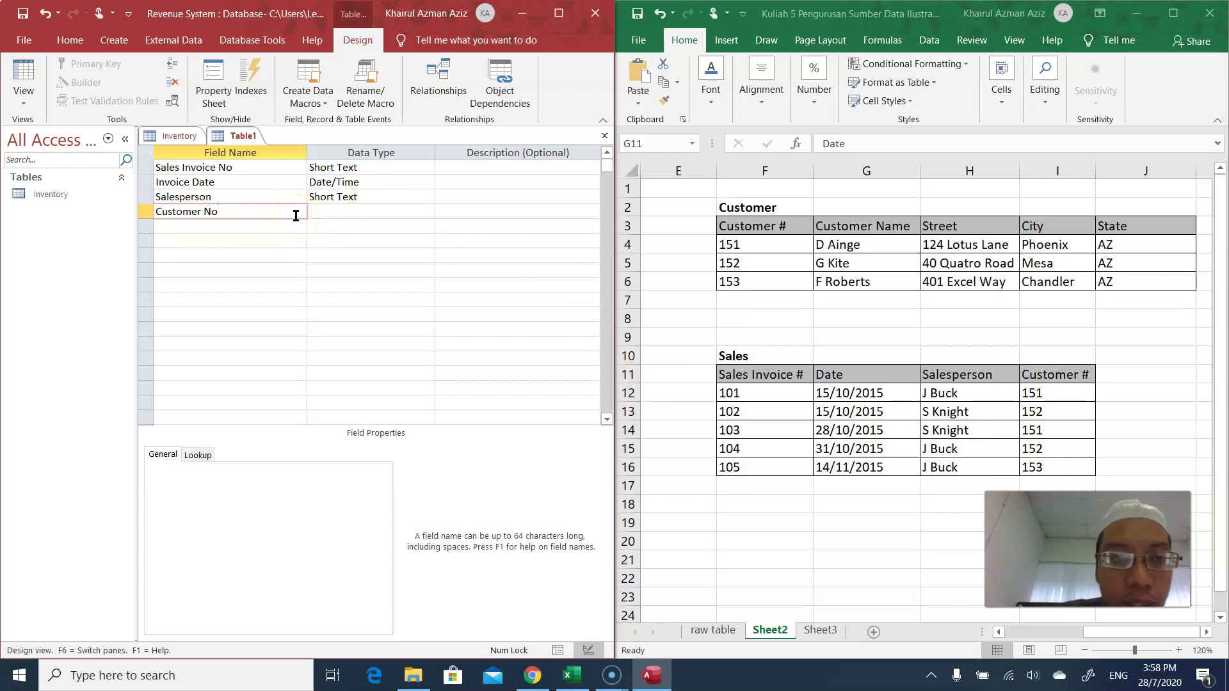
pyautogui.click(221, 215)
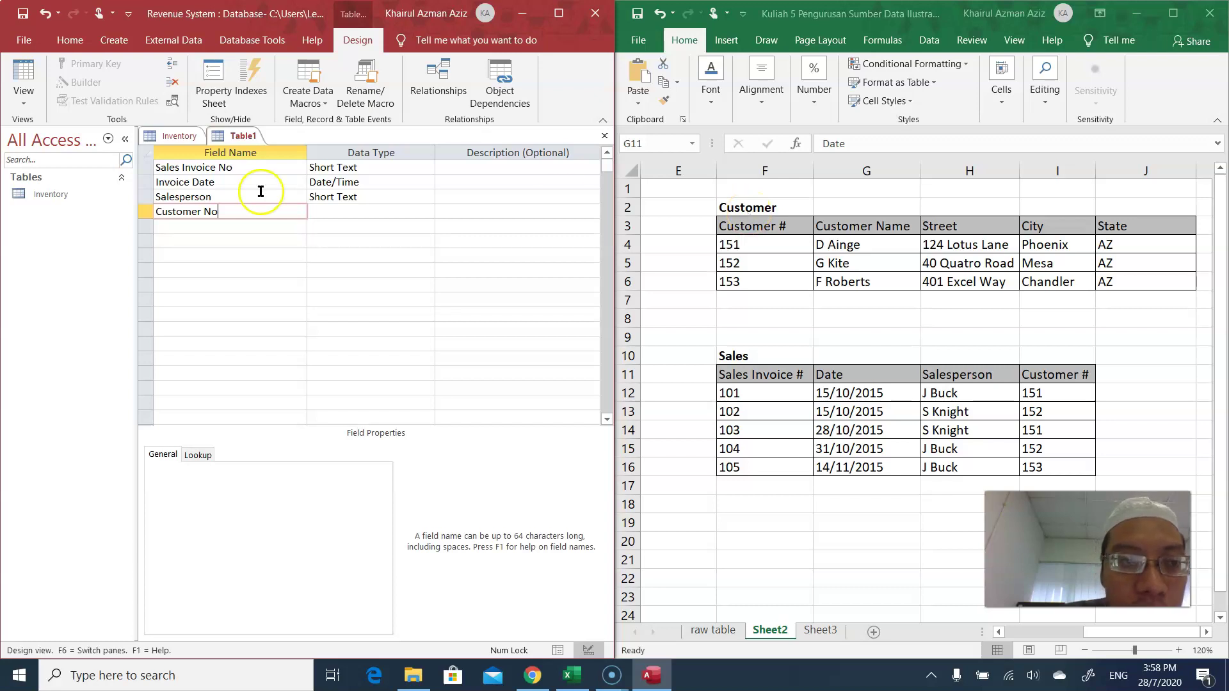
pyautogui.click(199, 213)
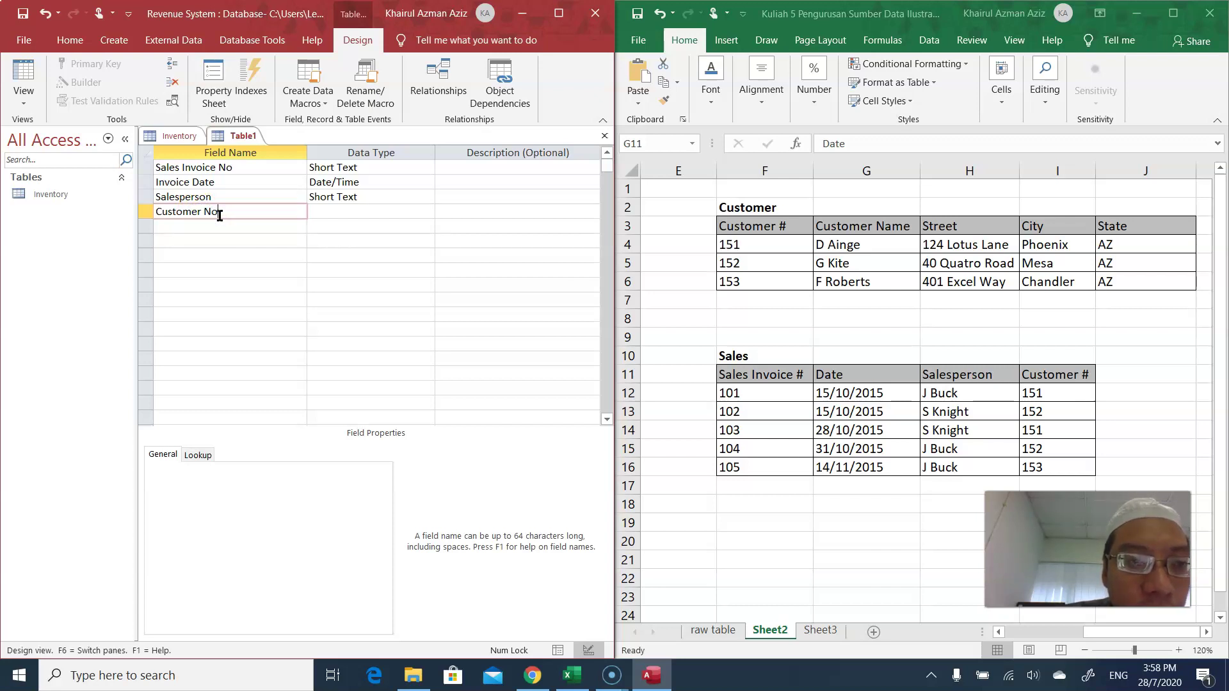
pyautogui.click(428, 212)
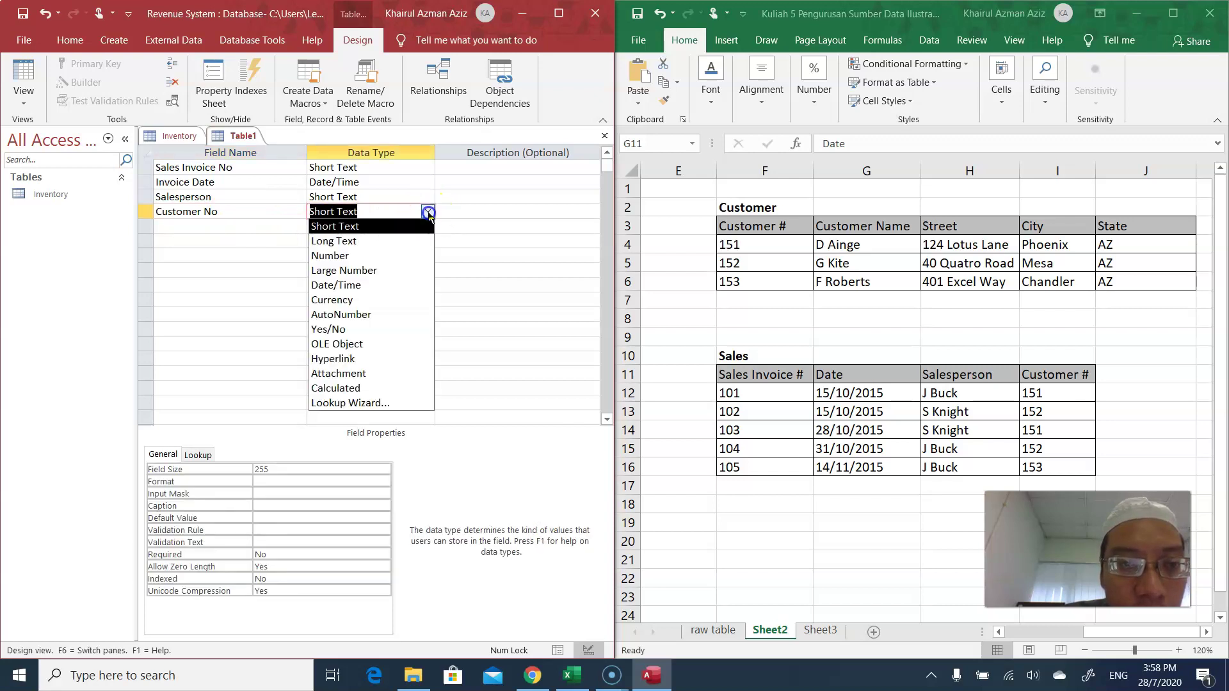
pyautogui.click(363, 229)
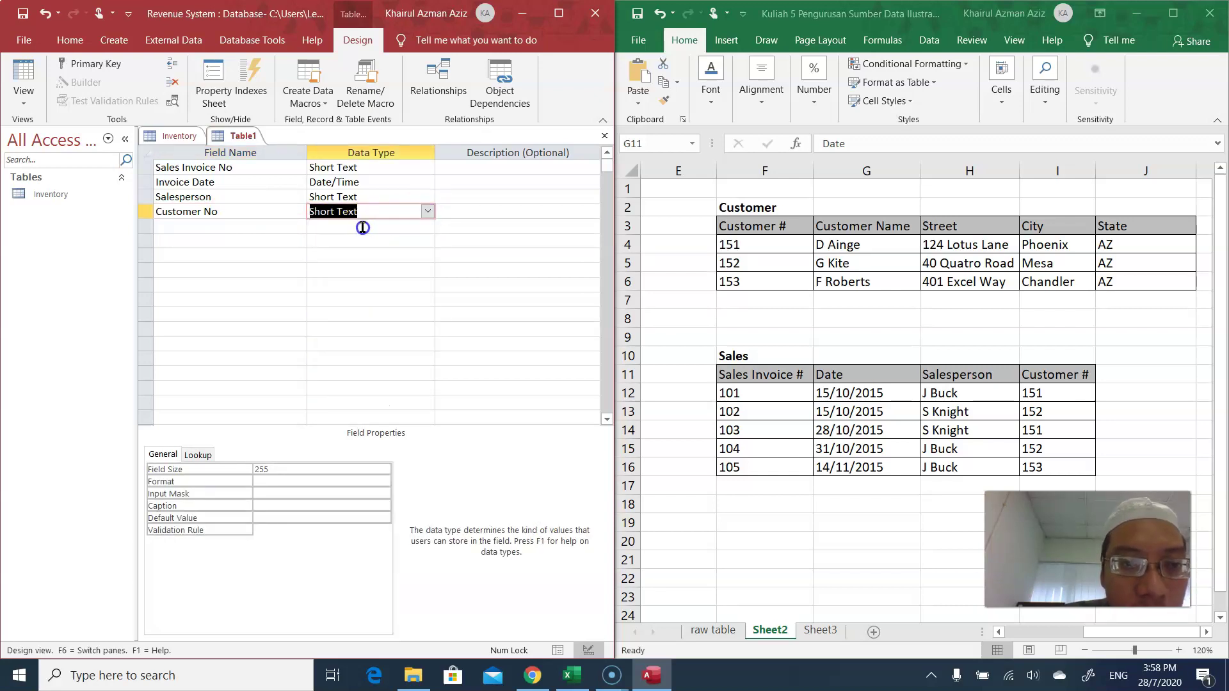
pyautogui.click(301, 226)
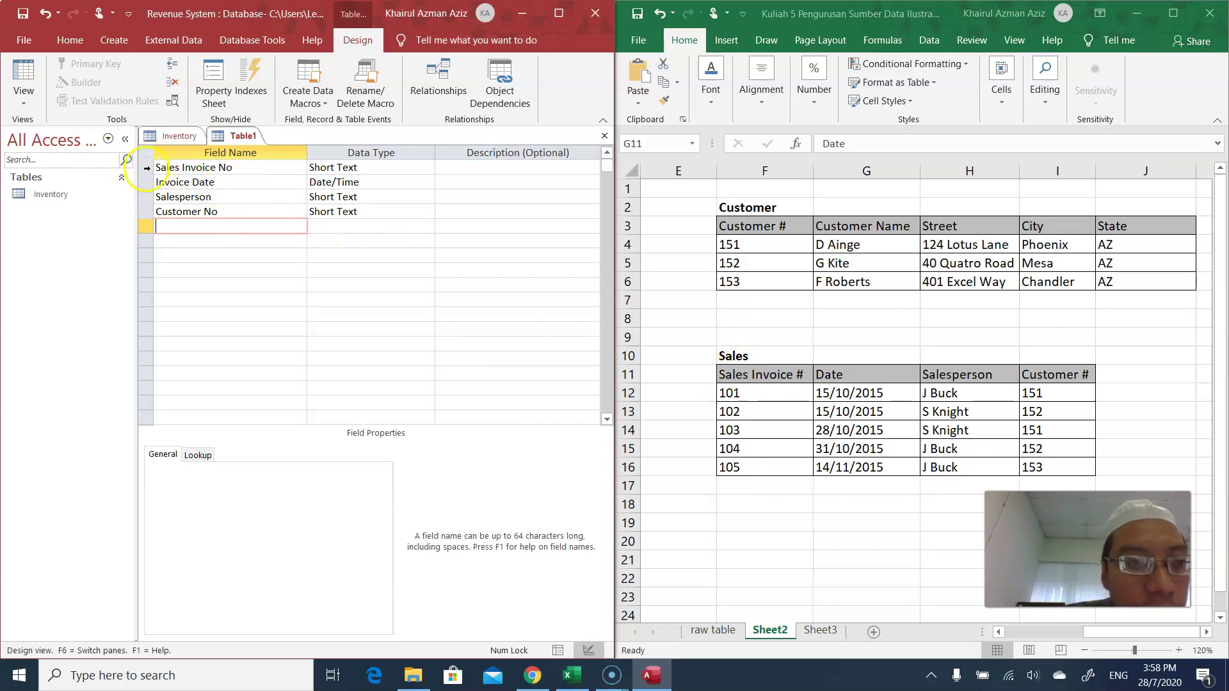
# Step: Make Sales Invoice No the primary key of the new table
pyautogui.click(145, 167)
pyautogui.click(90, 63)
pyautogui.click(247, 277)
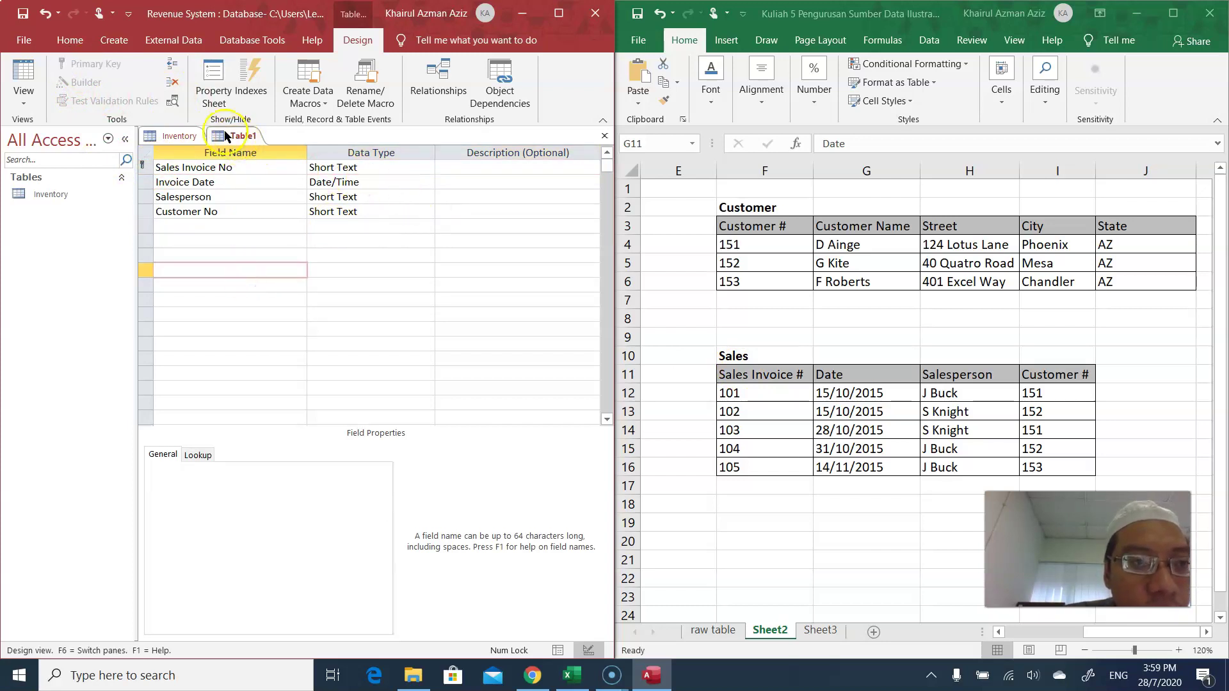
# Step: Save the new table under the name Sales
pyautogui.click(23, 14)
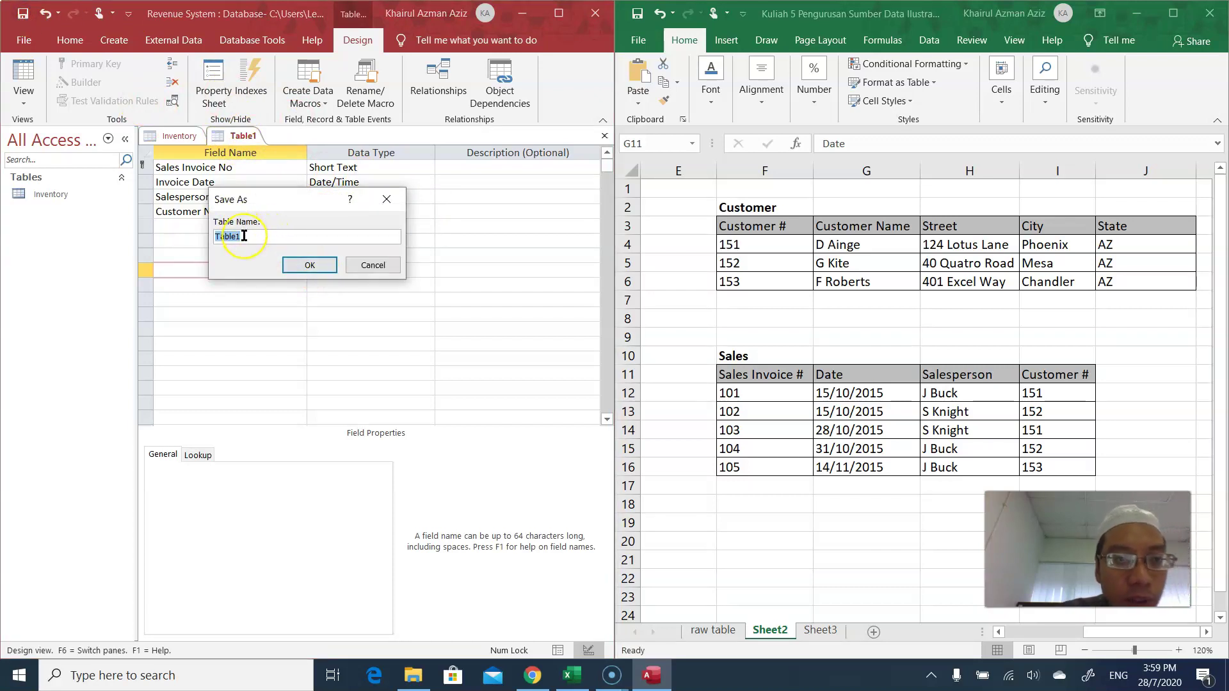
pyautogui.write('Sales')
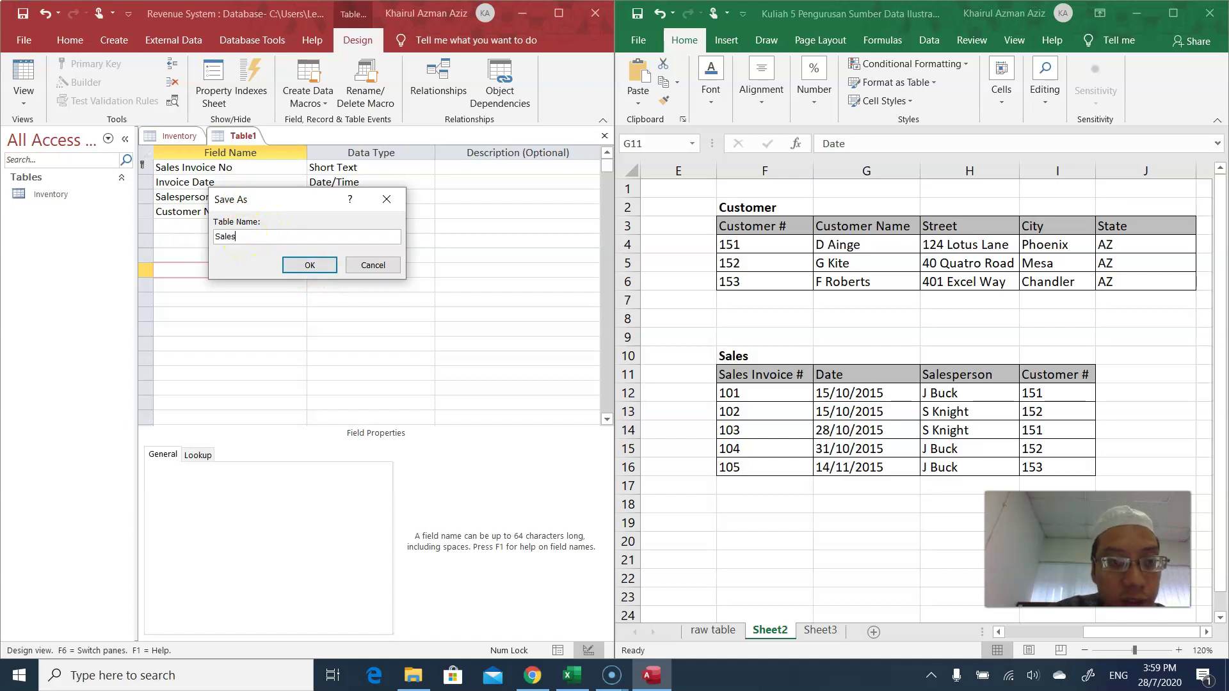
pyautogui.press('Return')
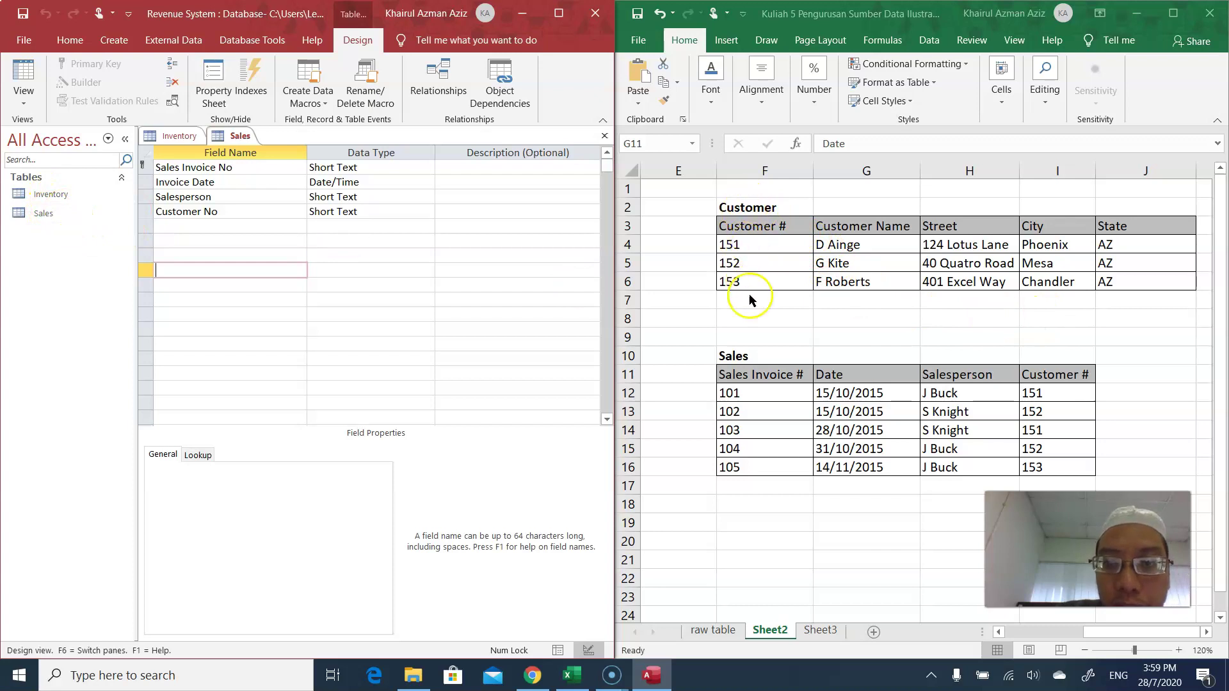
# Step: Create another table in Design view for the Sales-Inventory data, with a Short Text field named Sales Invoice No
pyautogui.click(1103, 631)
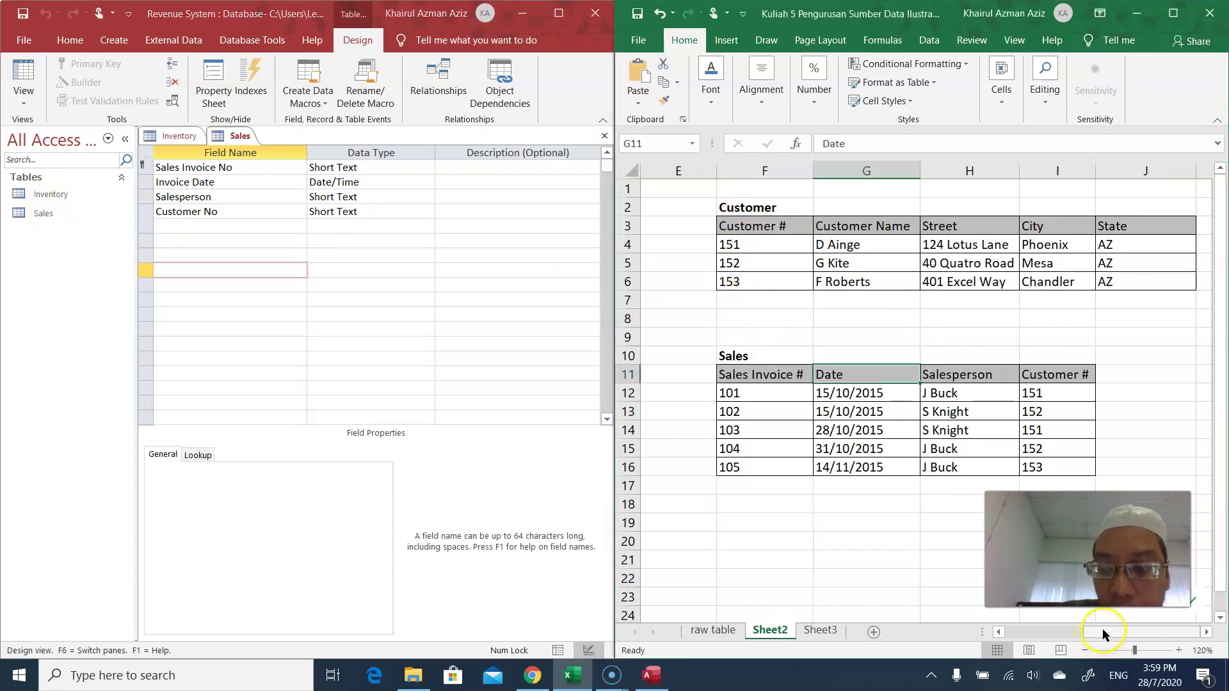
pyautogui.moveTo(1083, 638); pyautogui.dragTo(1009, 638)
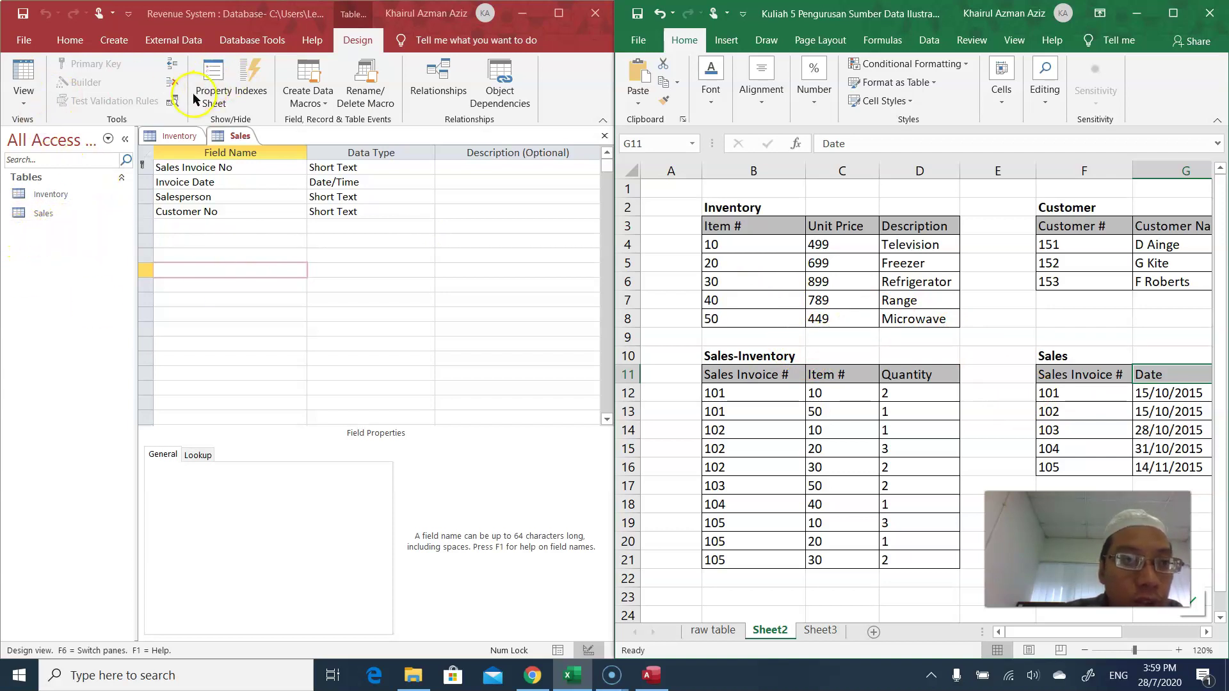
pyautogui.click(117, 43)
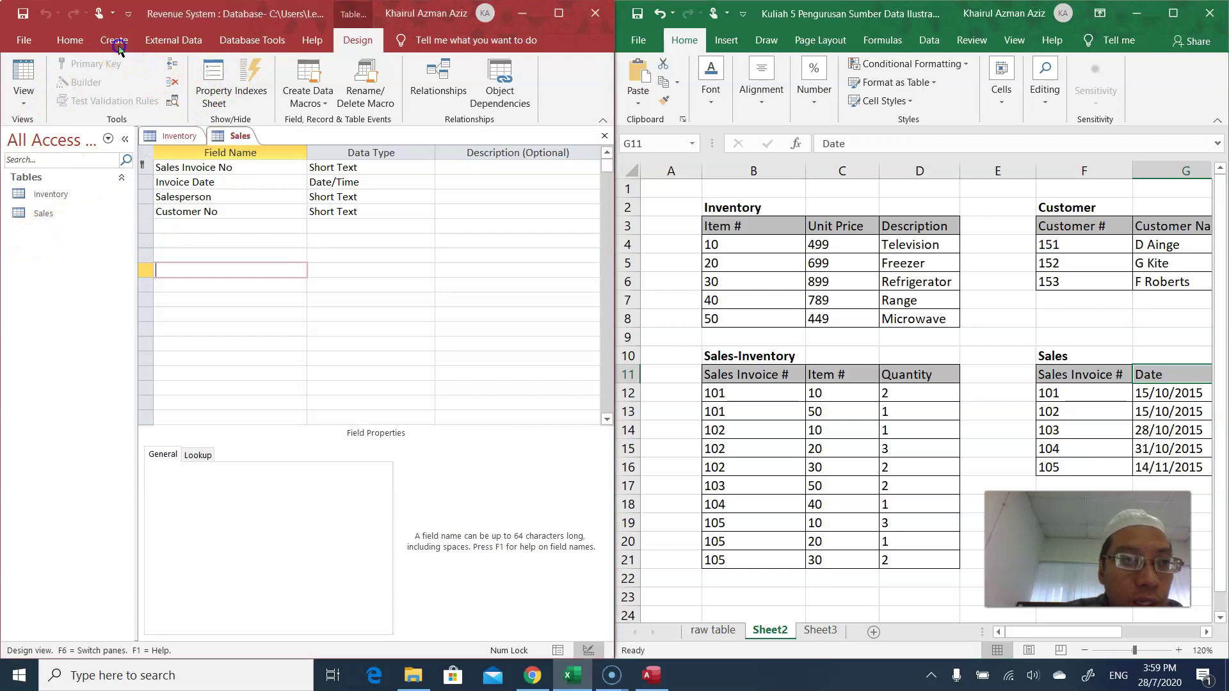
pyautogui.click(115, 43)
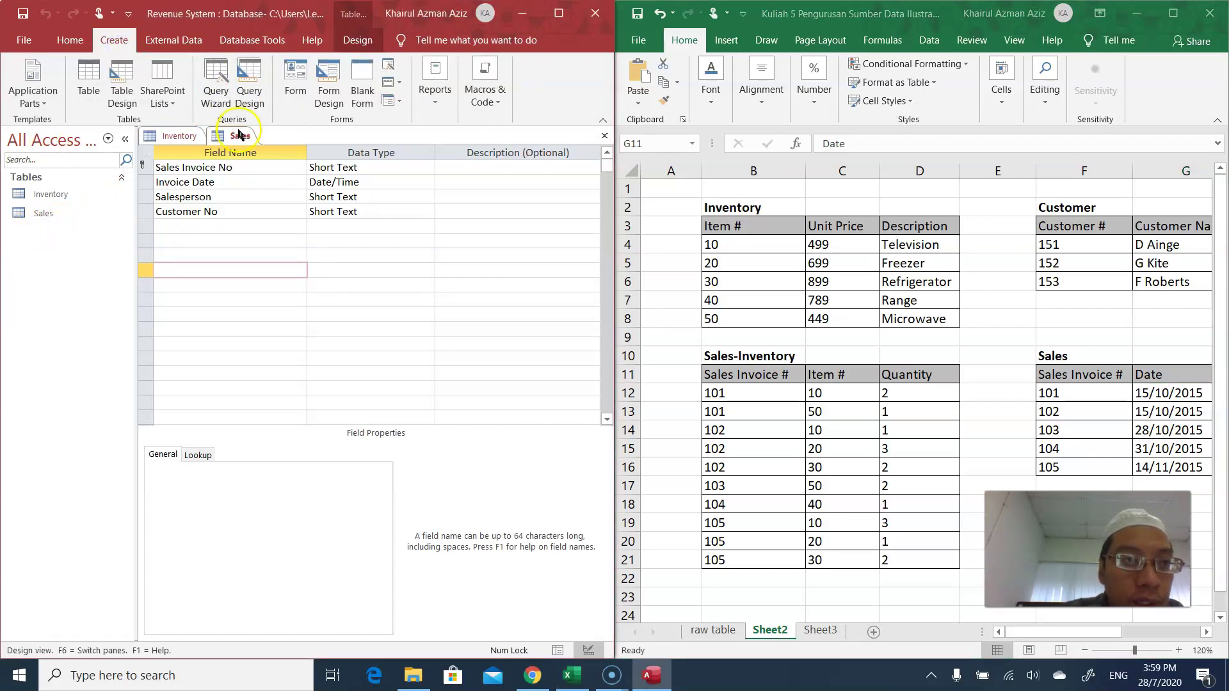
pyautogui.click(125, 93)
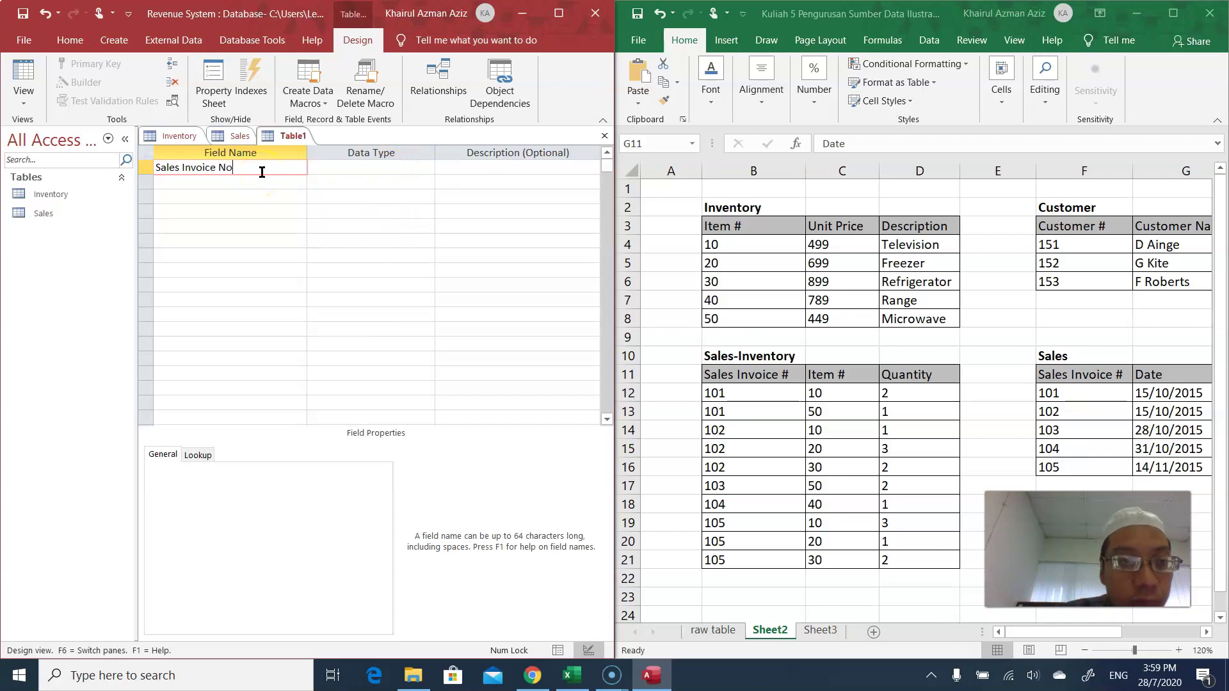
pyautogui.click(415, 170)
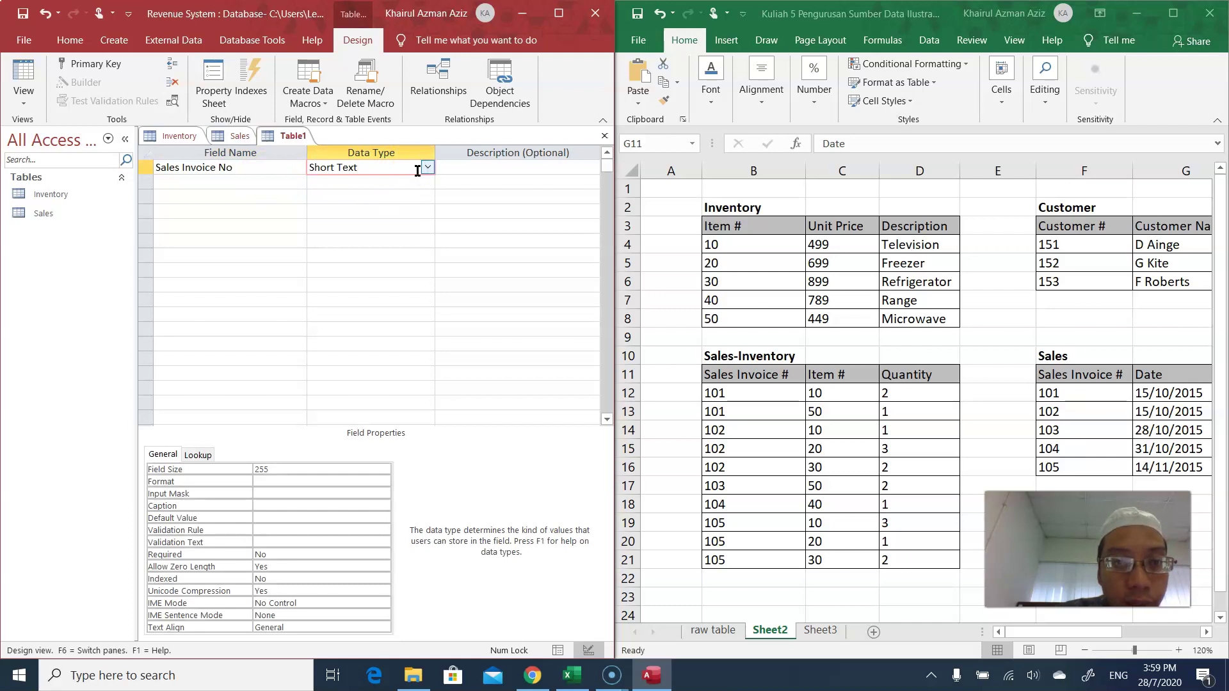
# Step: Add a Short Text field named Item No below the Sales Invoice No field
pyautogui.click(248, 186)
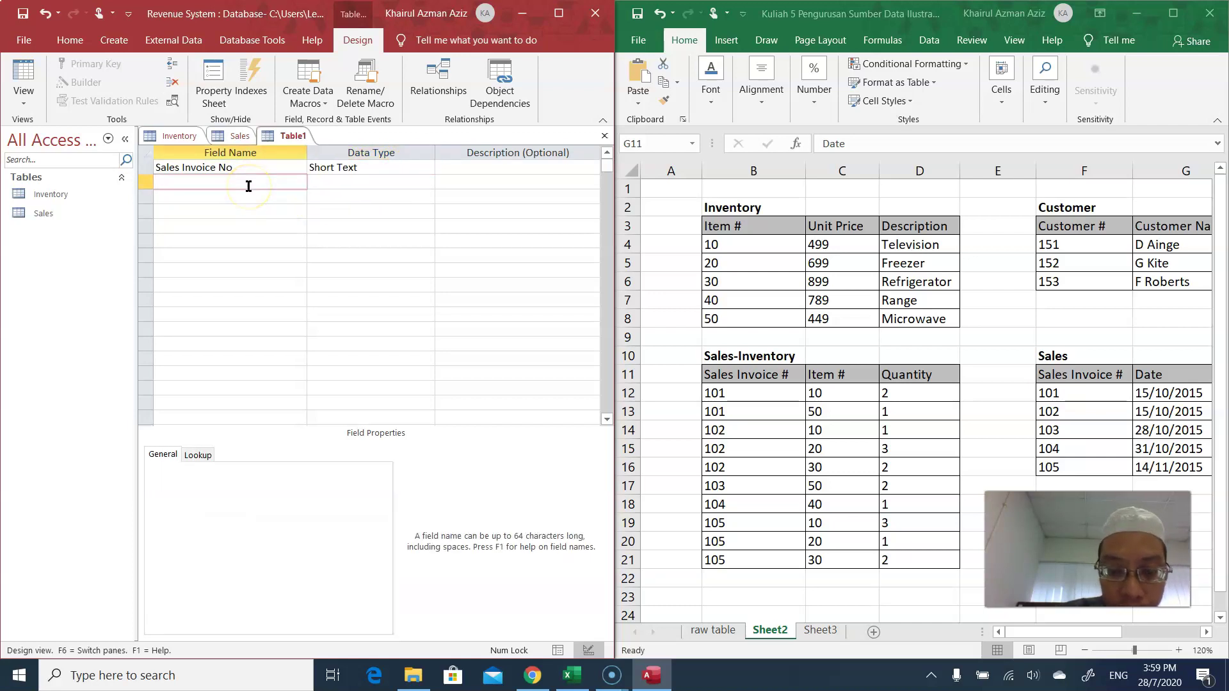
pyautogui.write('Item No')
pyautogui.click(397, 185)
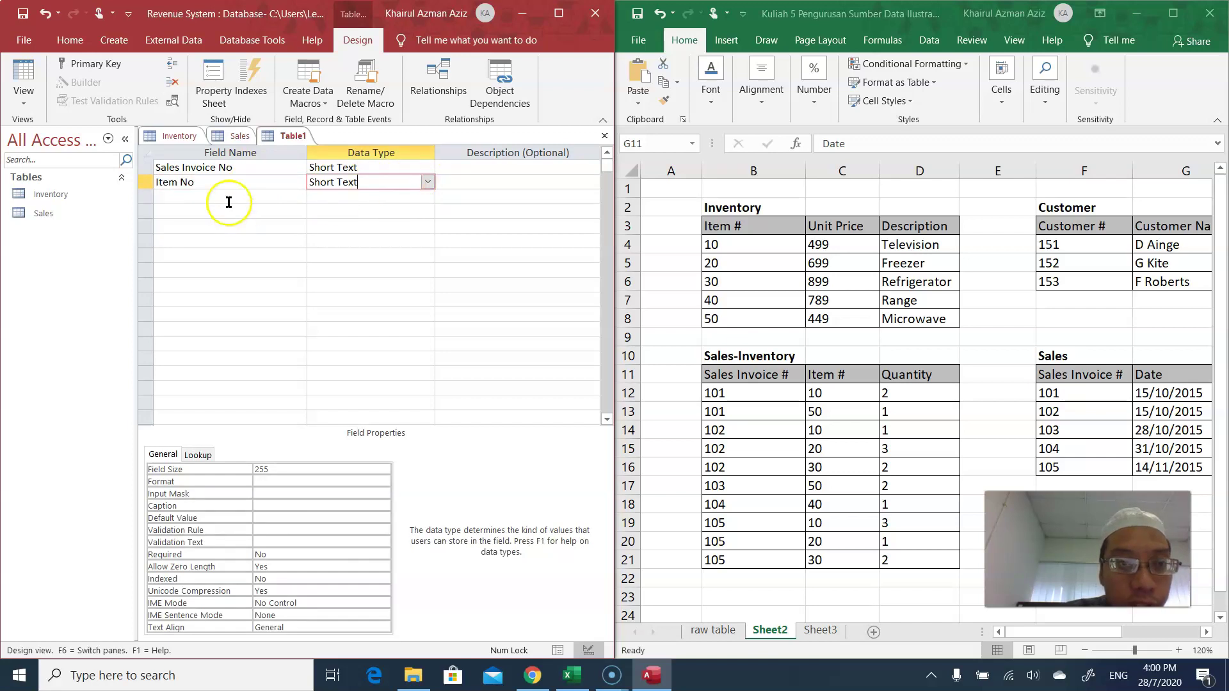
# Step: Add a Number field named Quantity below the Item No field
pyautogui.click(225, 196)
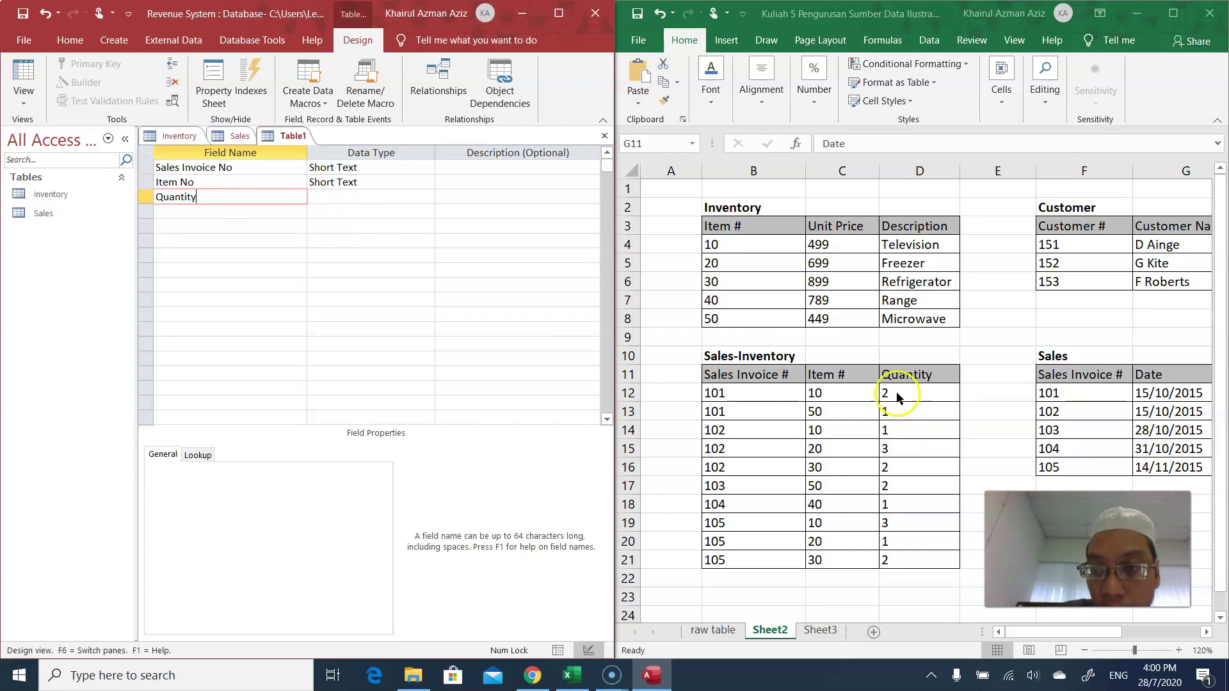
pyautogui.click(428, 198)
pyautogui.click(429, 199)
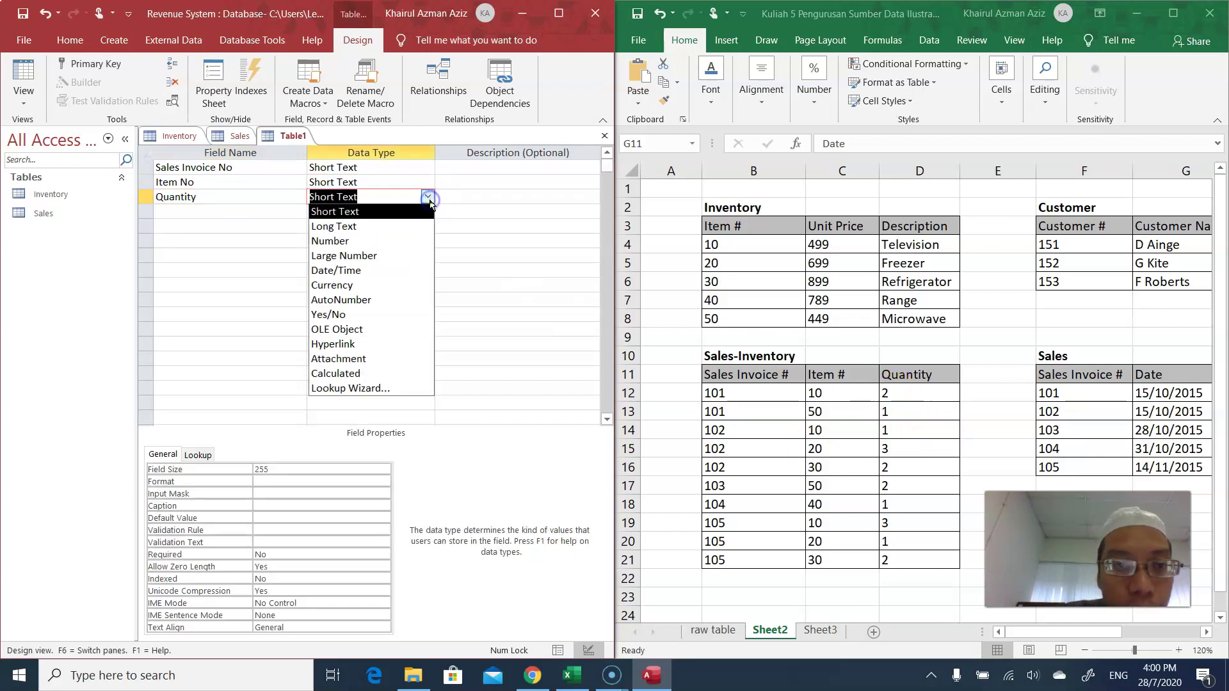
pyautogui.click(353, 246)
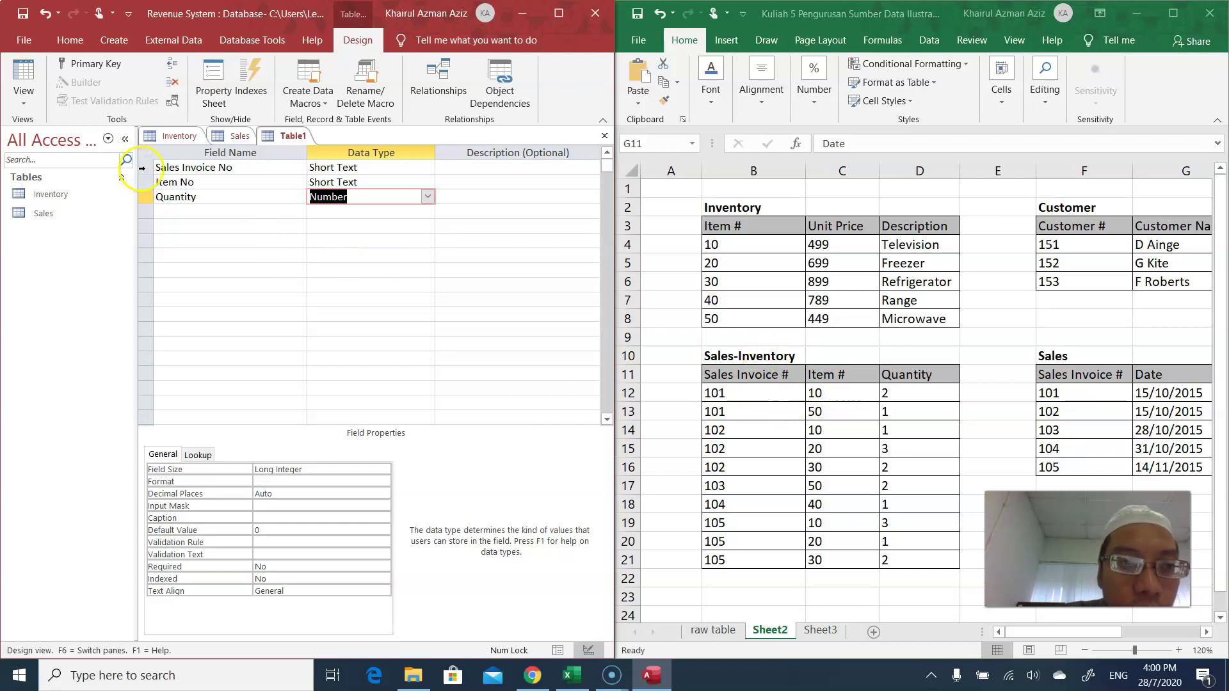
# Step: Make Sales Invoice No and Item No together the composite primary key of the new table
pyautogui.click(233, 172)
pyautogui.click(231, 184)
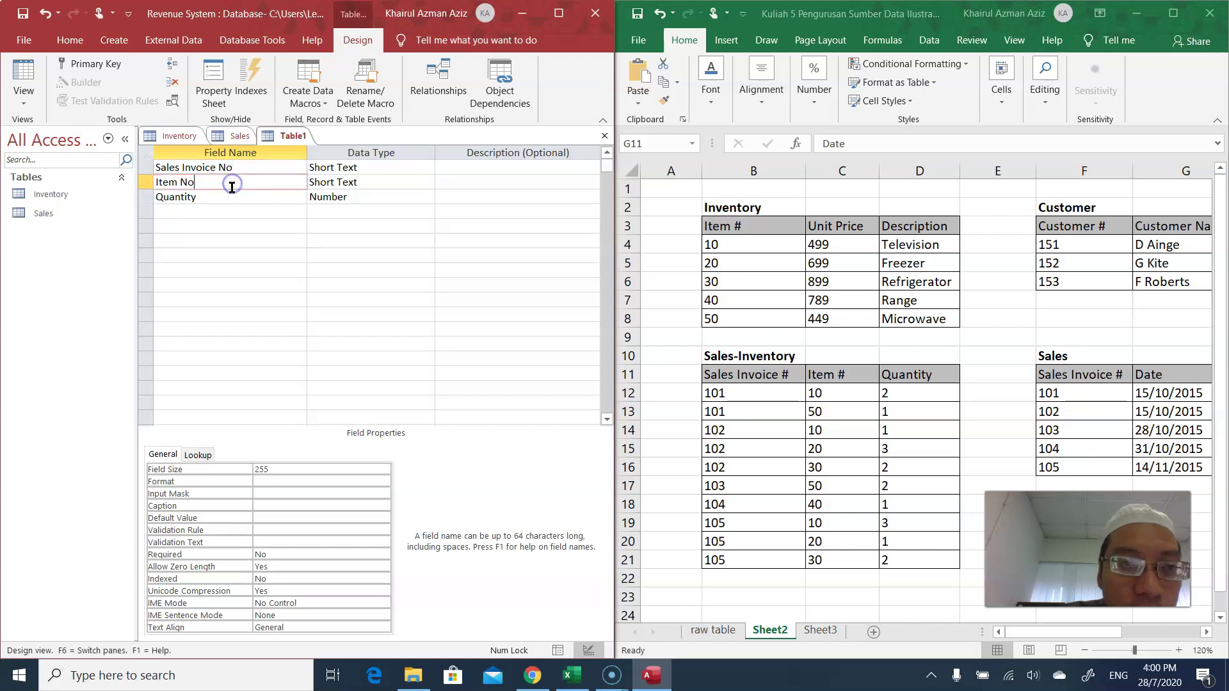
pyautogui.click(230, 197)
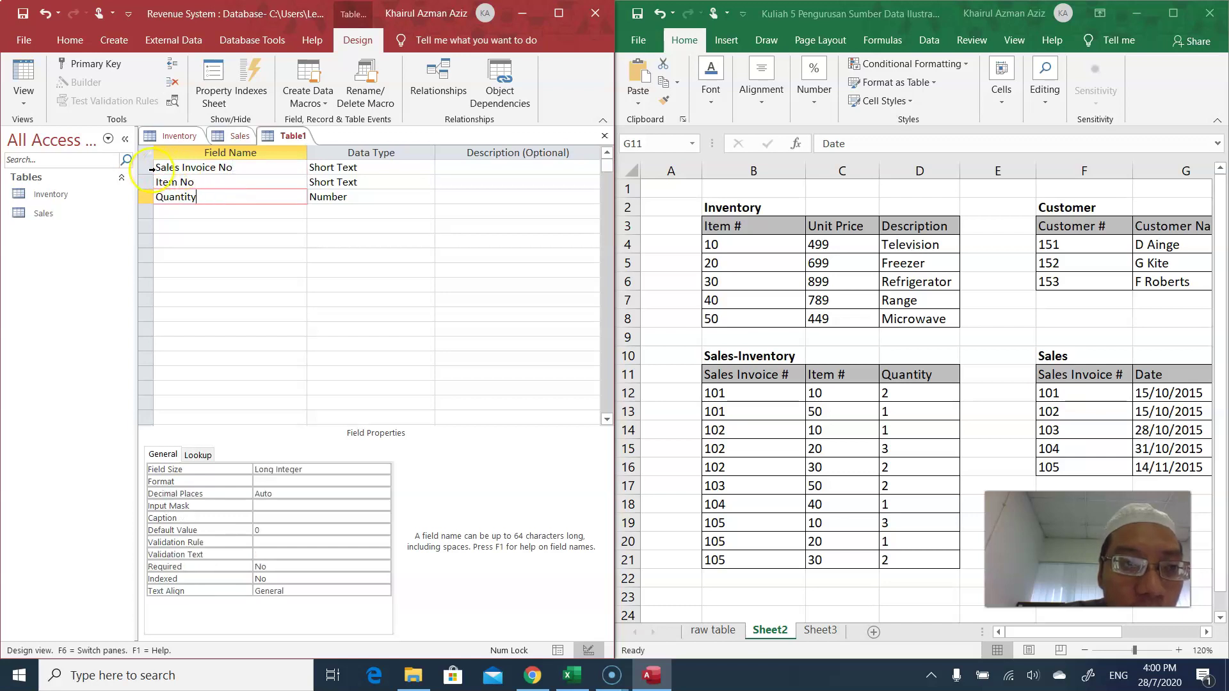
pyautogui.moveTo(147, 169); pyautogui.dragTo(146, 182)
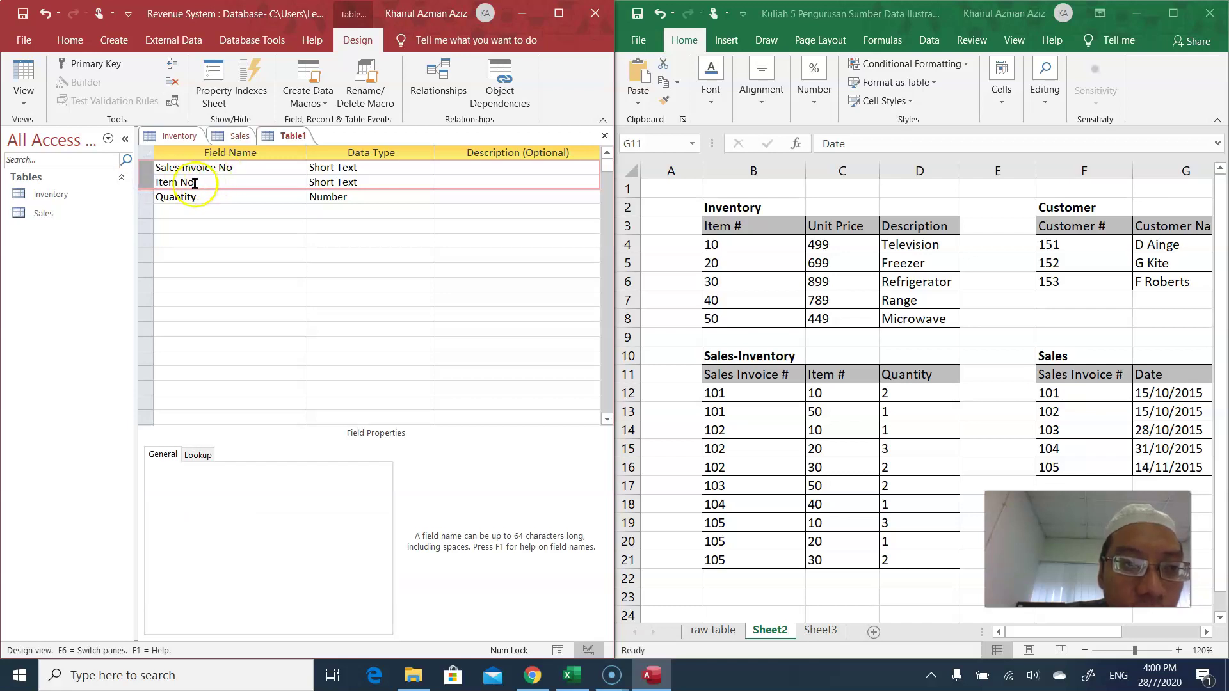
pyautogui.click(95, 64)
pyautogui.click(175, 228)
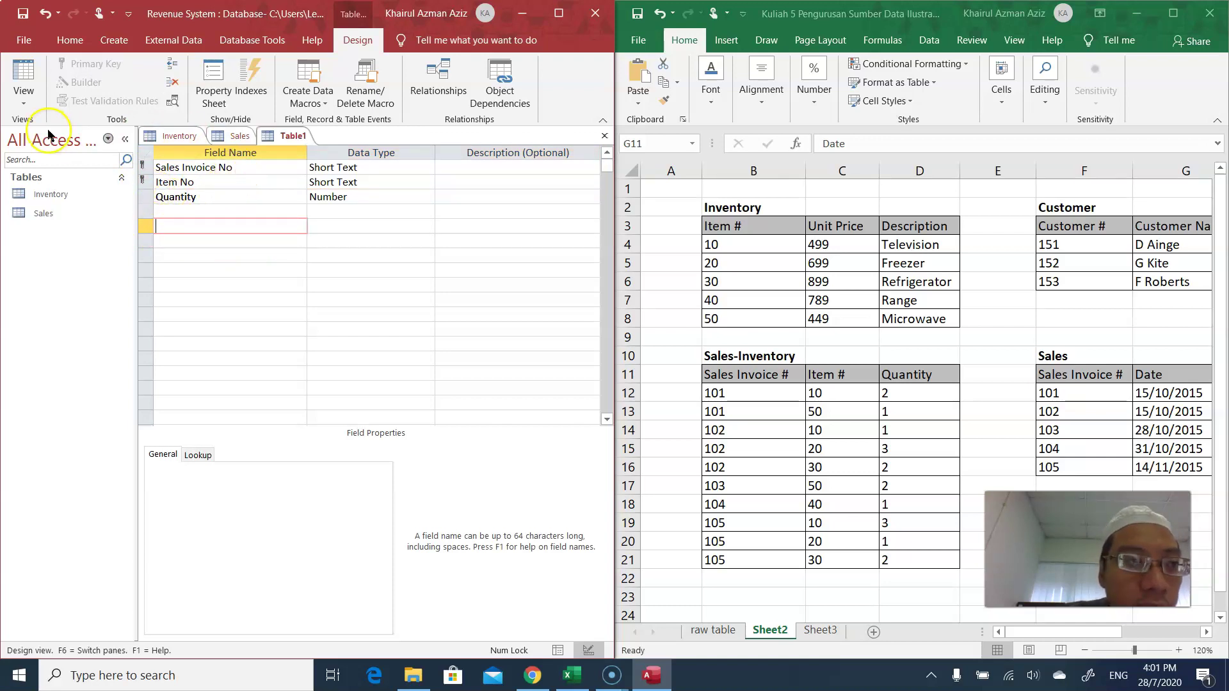
# Step: Save the new table under the name Sales - Inventory
pyautogui.click(23, 14)
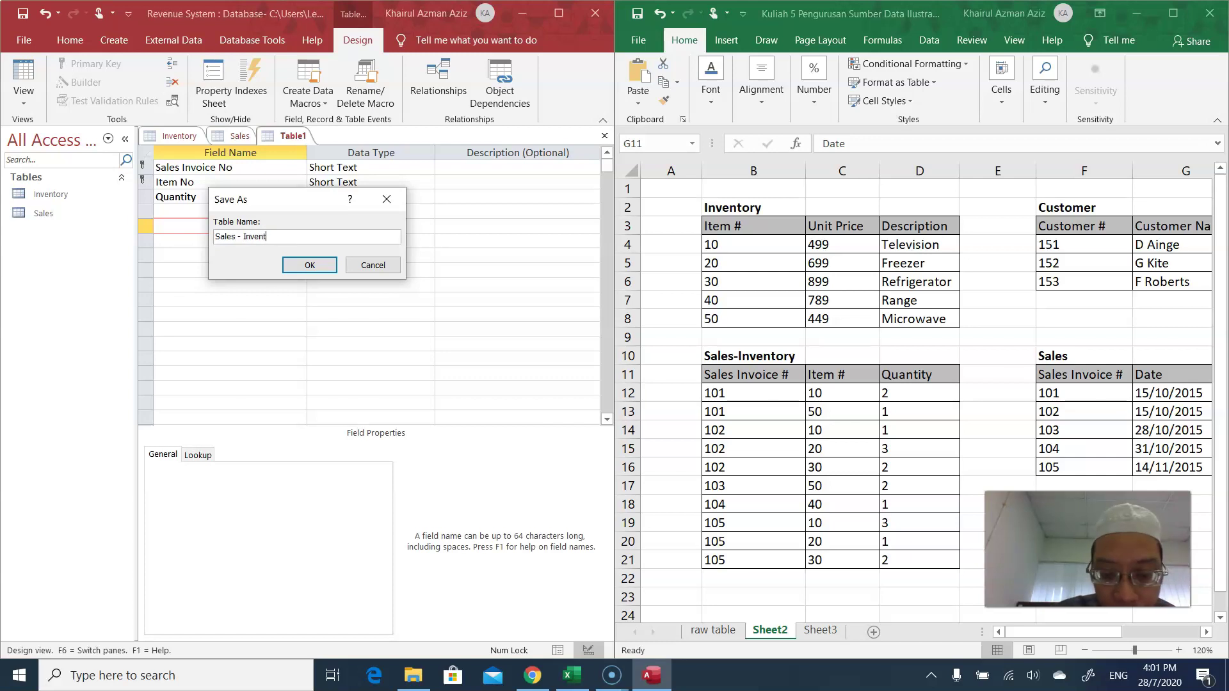
pyautogui.press('Return')
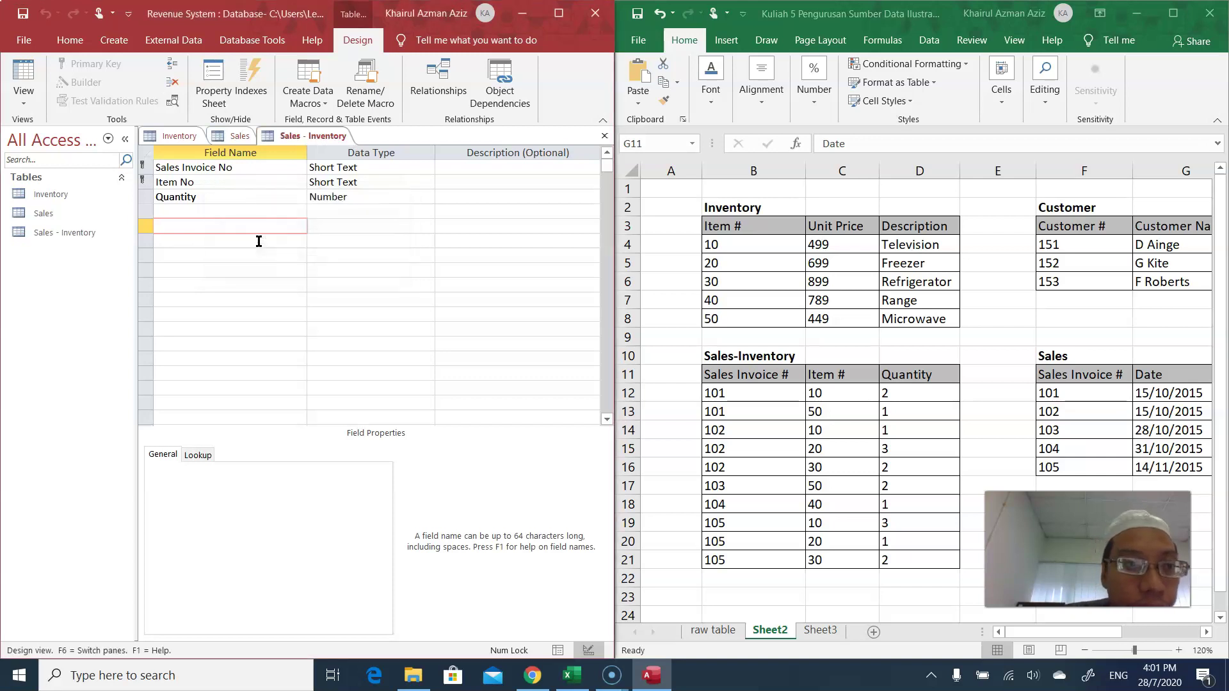